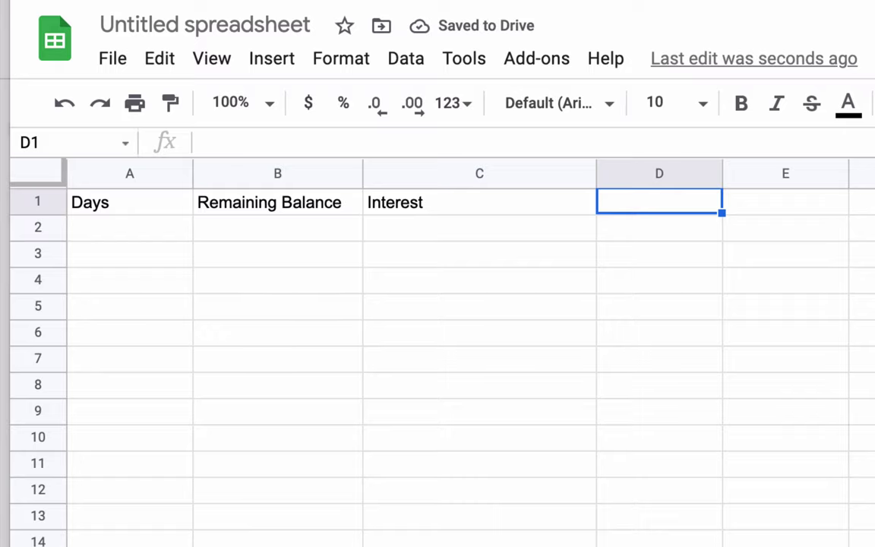
Enter the column headers "Minimum Payments" in D1 and "Balance After Minimum Payments" in E1.
text(Minimu)
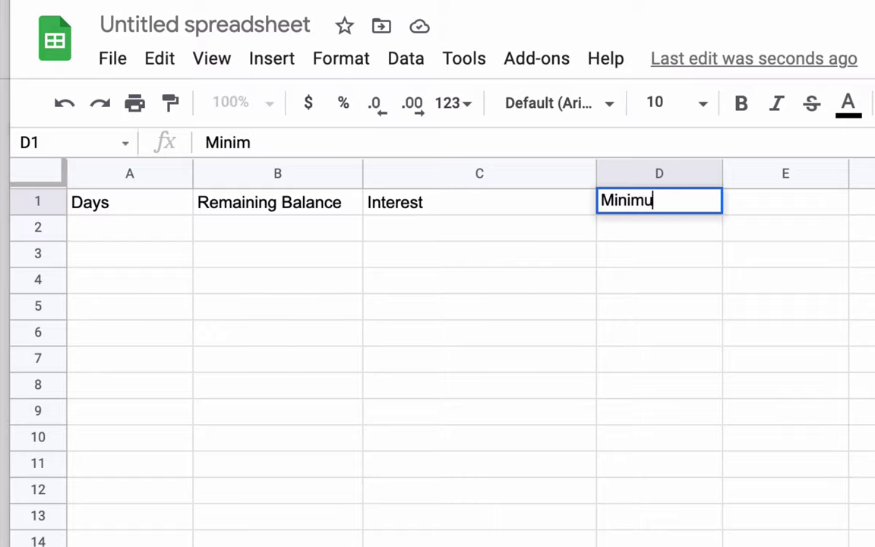
text(m Payments)
key(Tab)
text(Balance After M)
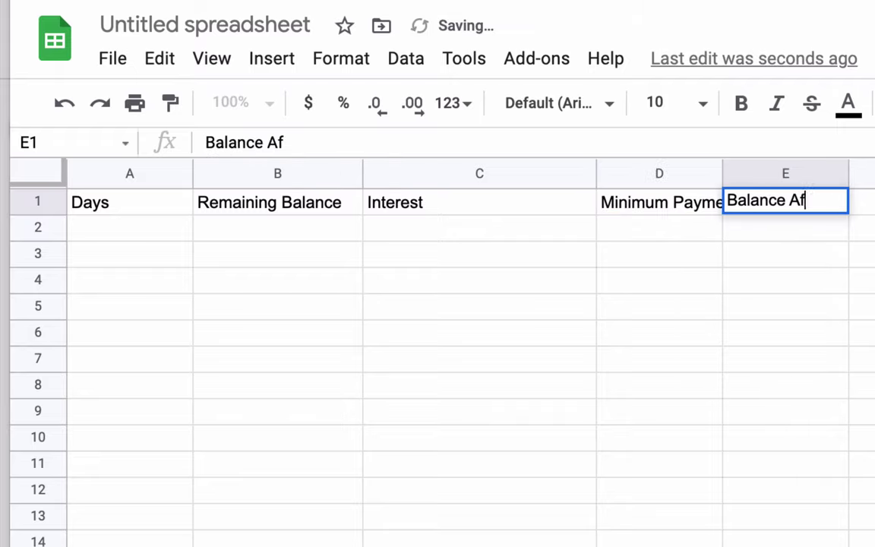
text(inimum P)
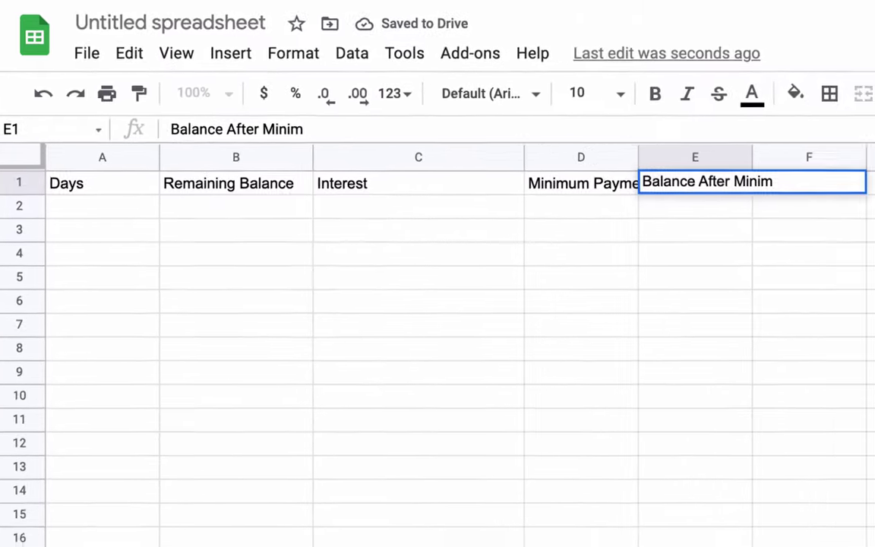
text(ayments)
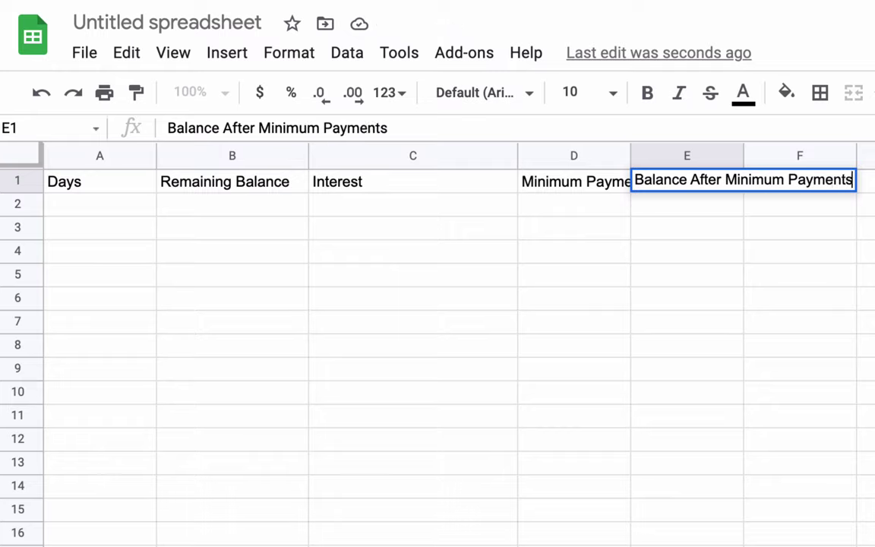
key(Return)
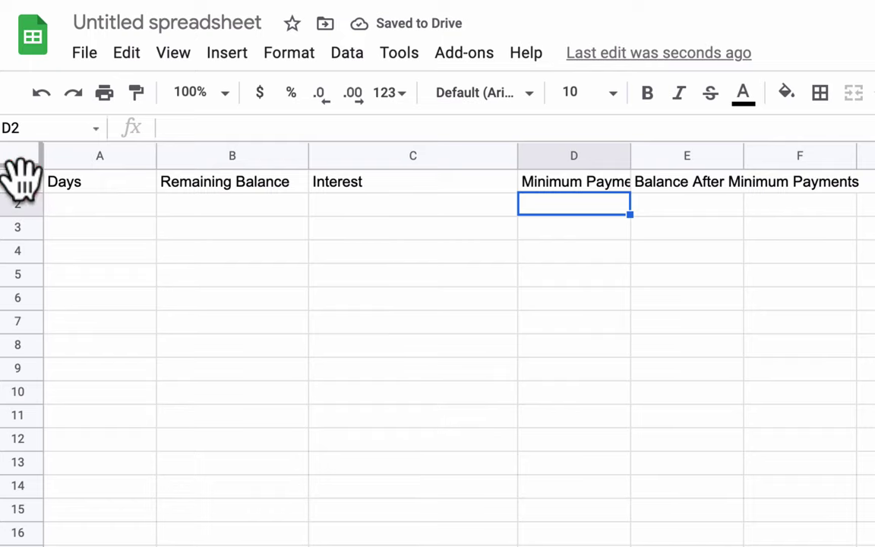
Make the entire header row bold.
click(21, 181)
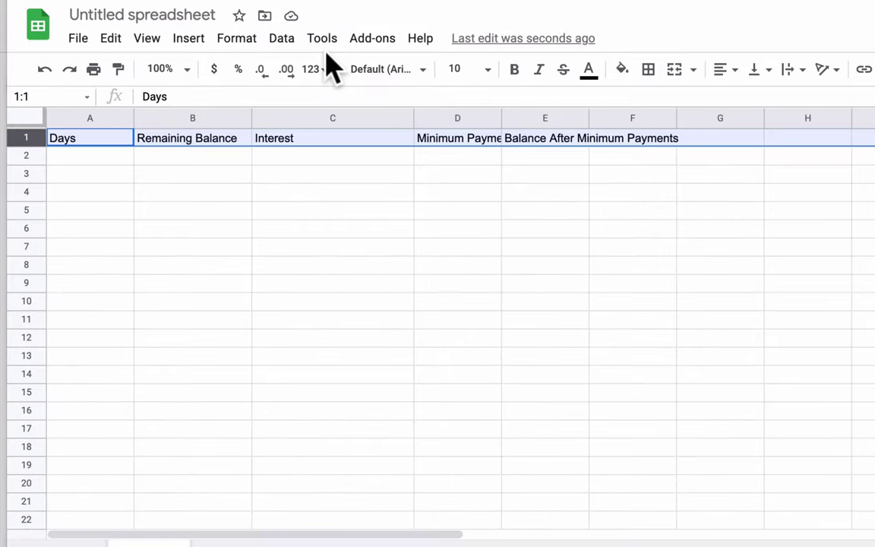
key(super+b)
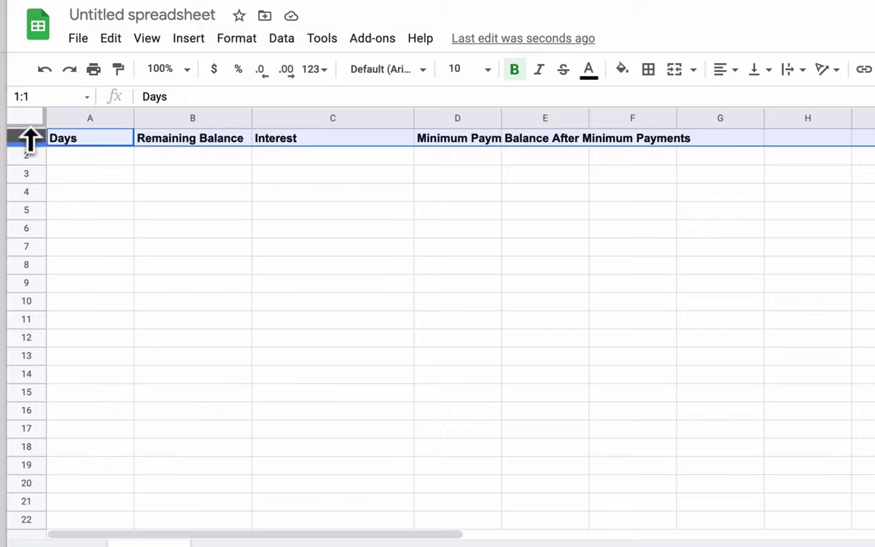
Center all cells of the sheet horizontally and vertically, and turn on text wrapping for them.
click(27, 118)
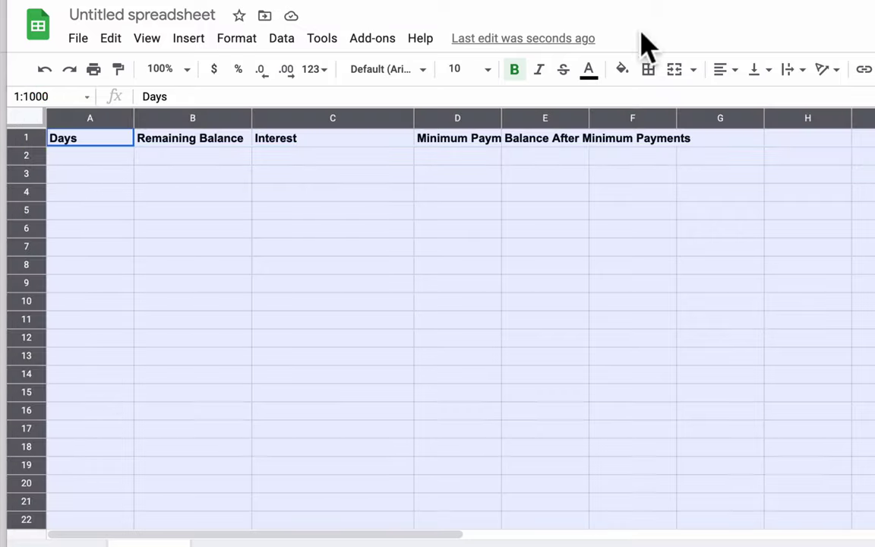
click(720, 70)
click(744, 98)
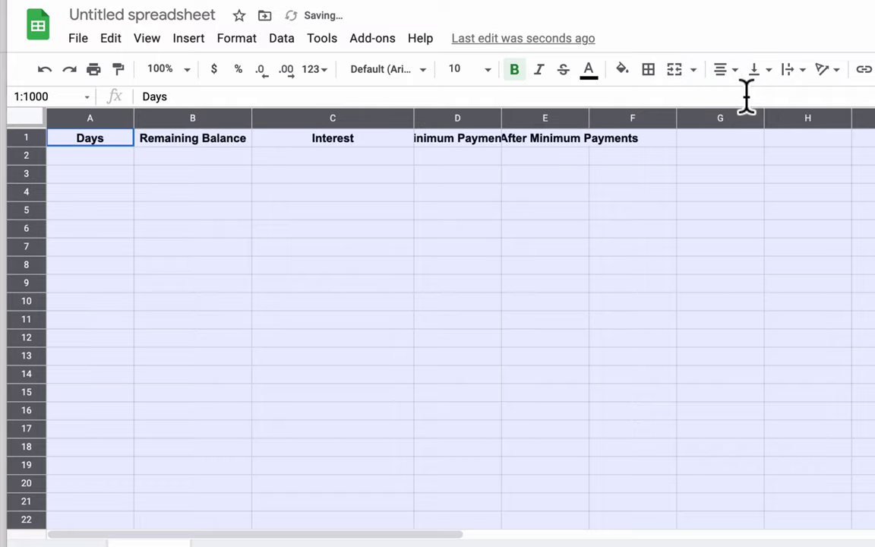
click(760, 69)
click(779, 97)
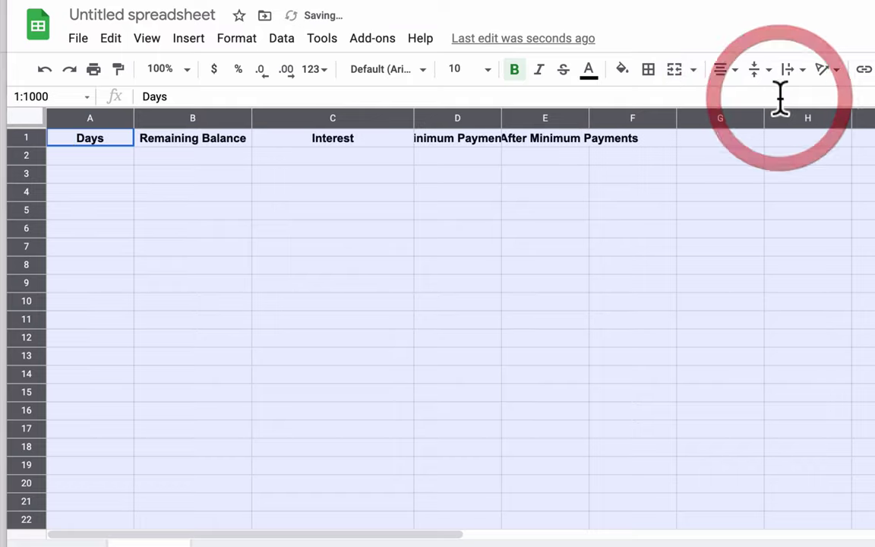
click(789, 70)
click(811, 98)
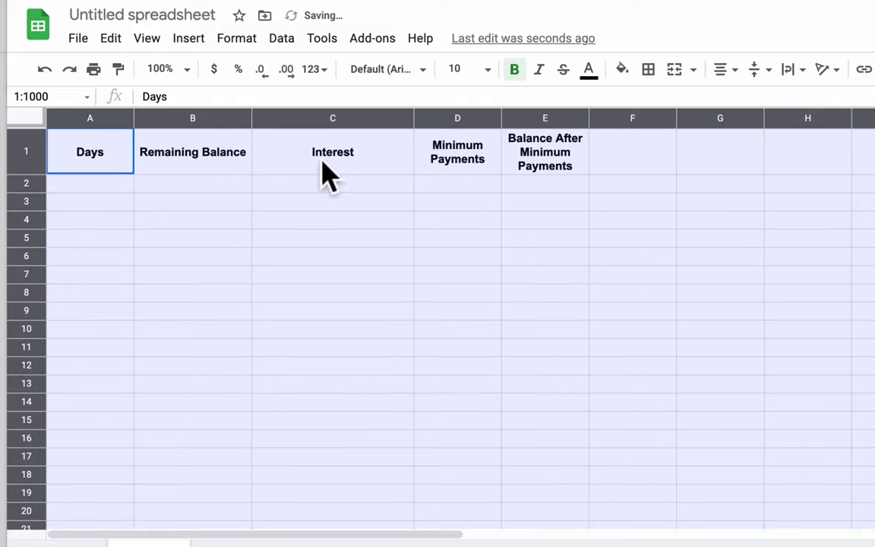
Enter the first two day counts, 30 in A2 and 60 in A3.
click(205, 205)
click(107, 183)
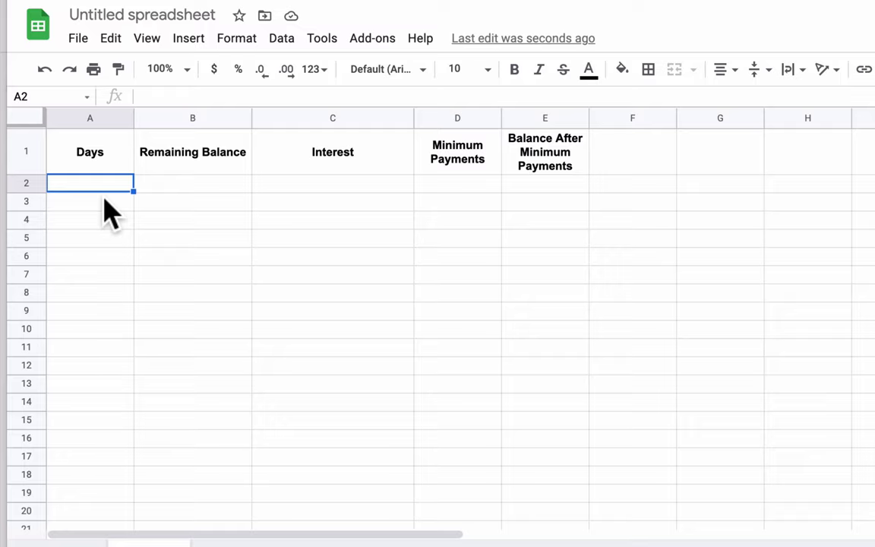
text(30)
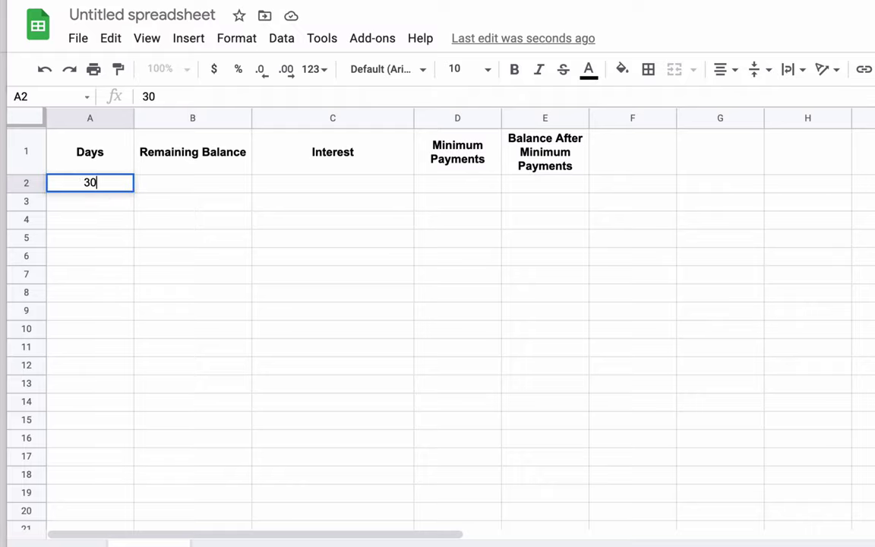
key(Return)
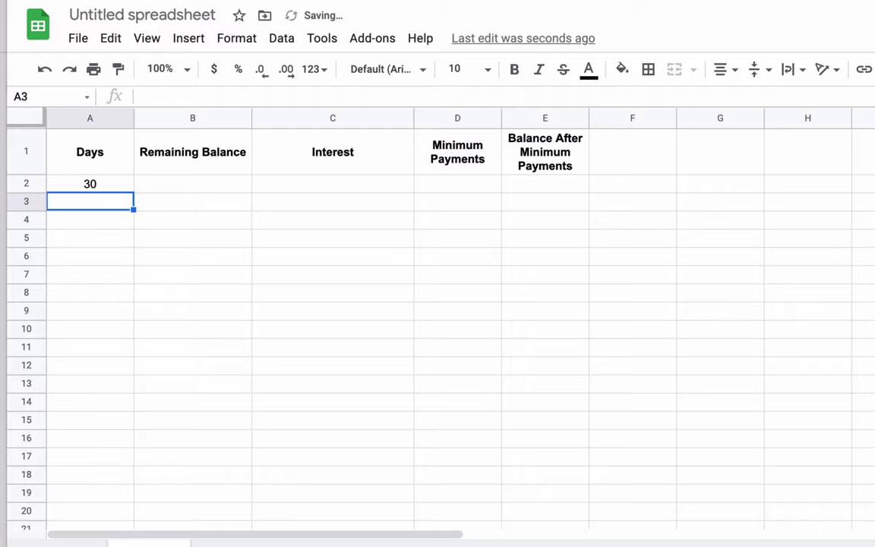
text(60)
key(Return)
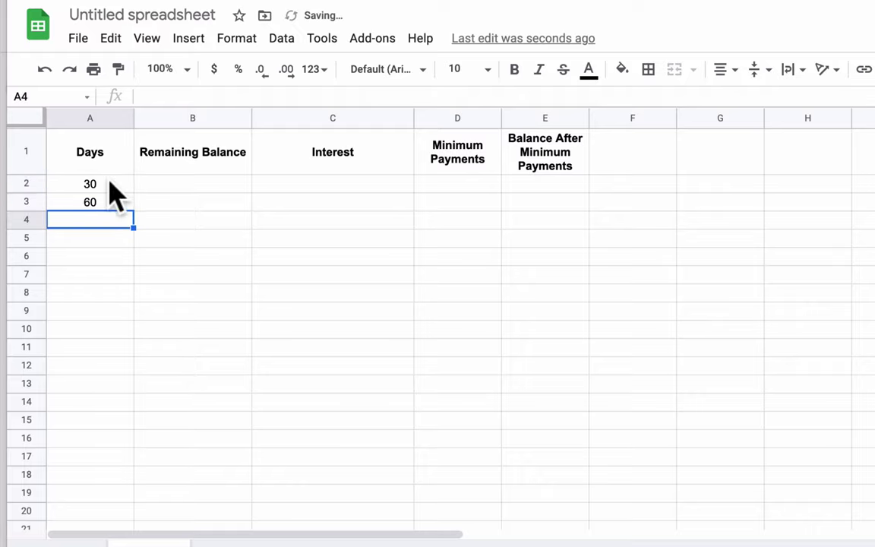
Extend the day series from A2:A3 down through A13 so it runs to 360.
drag(110, 186, 107, 199)
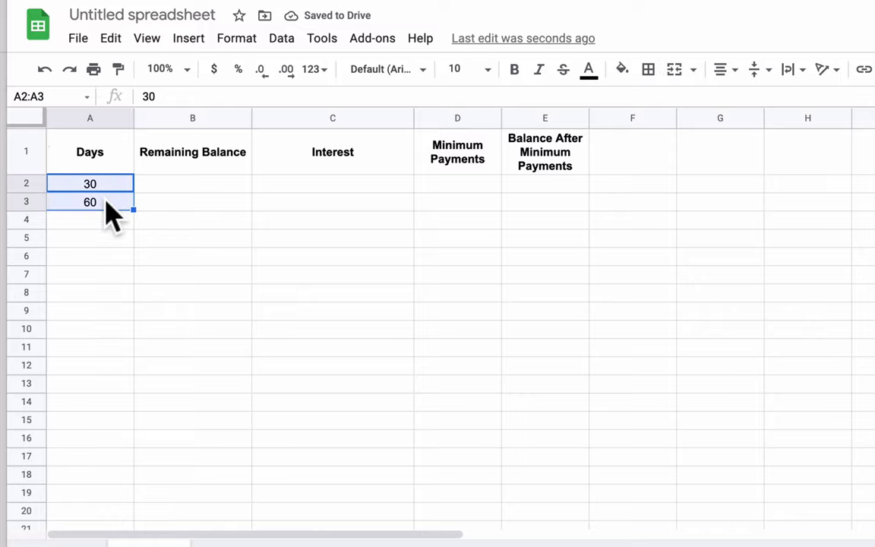
click(100, 218)
click(105, 185)
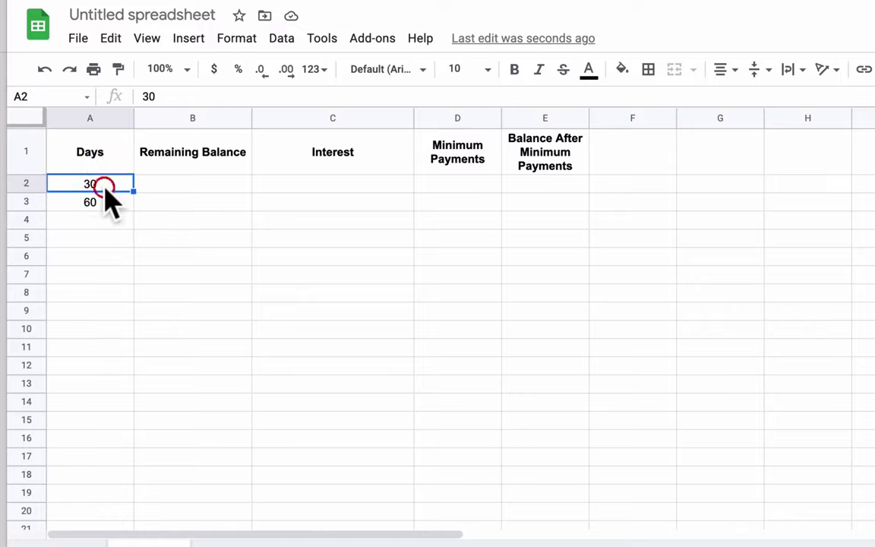
drag(106, 188, 107, 201)
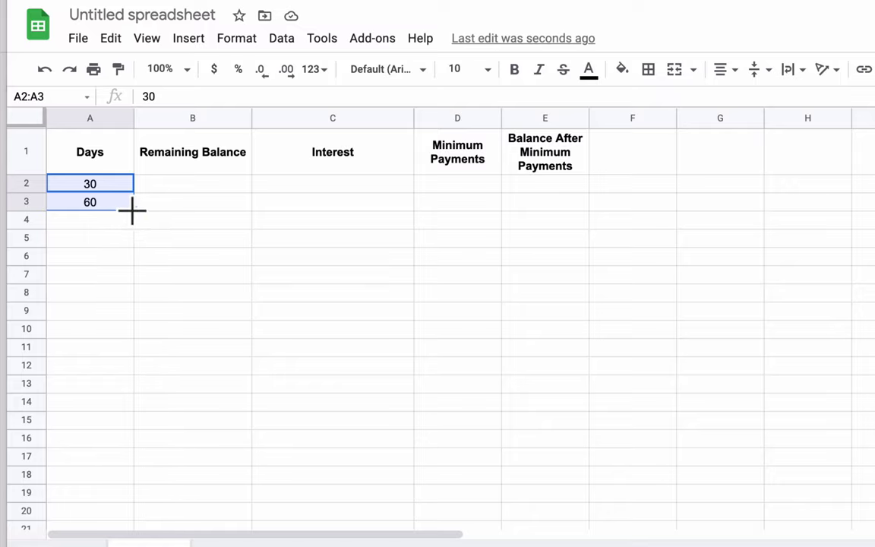
drag(132, 209, 112, 384)
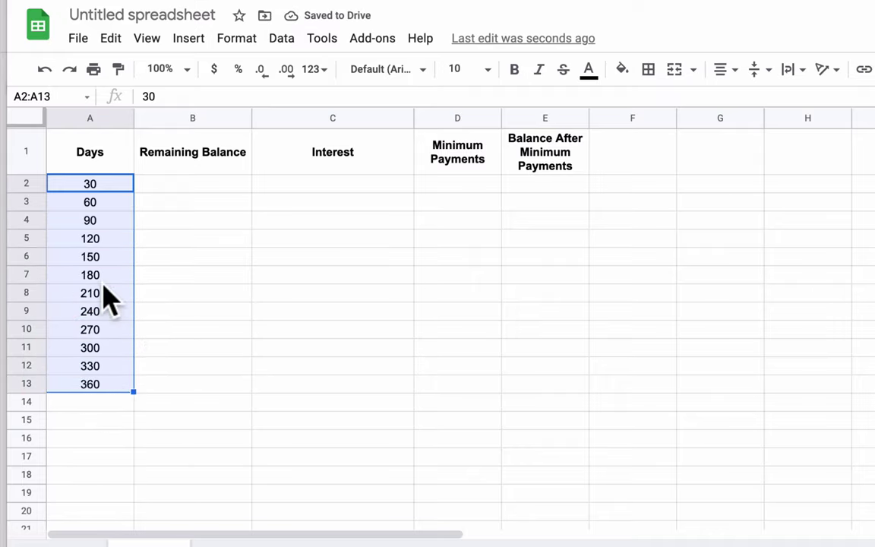
Enter a starting remaining balance of 3000 in B2.
click(194, 185)
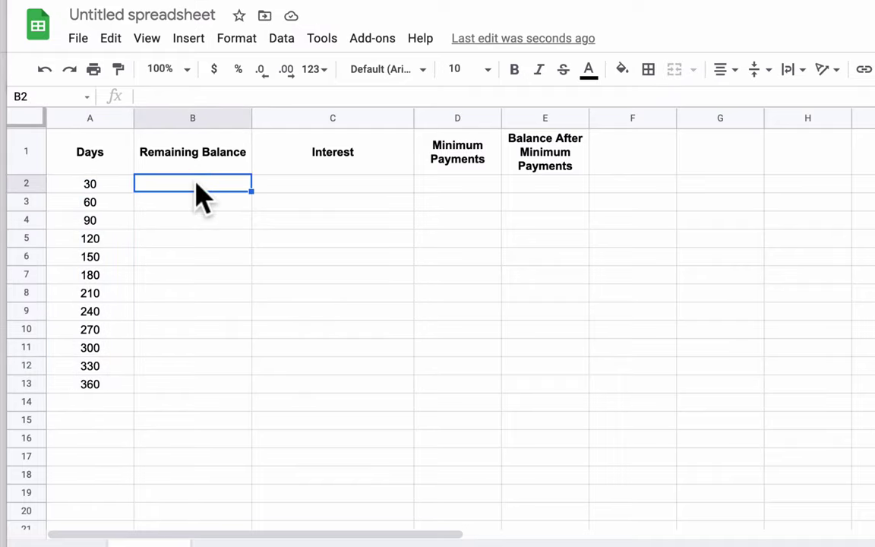
text(3000)
key(Return)
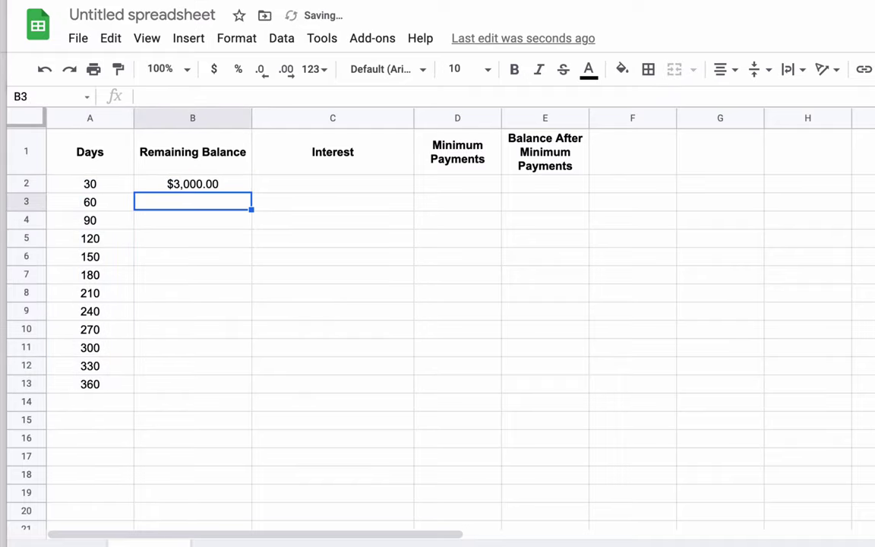
Check which number format is applied to the starting balance in B2.
click(192, 184)
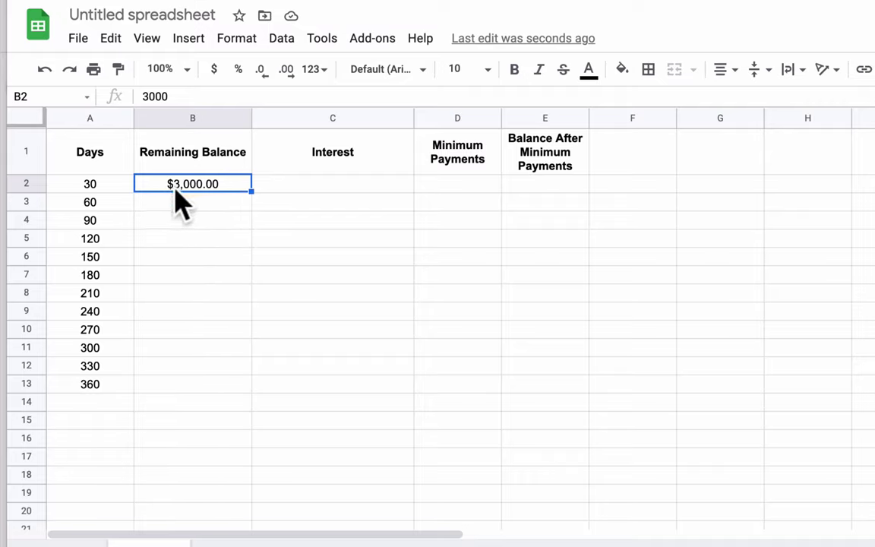
click(244, 39)
mouse_move(250, 113)
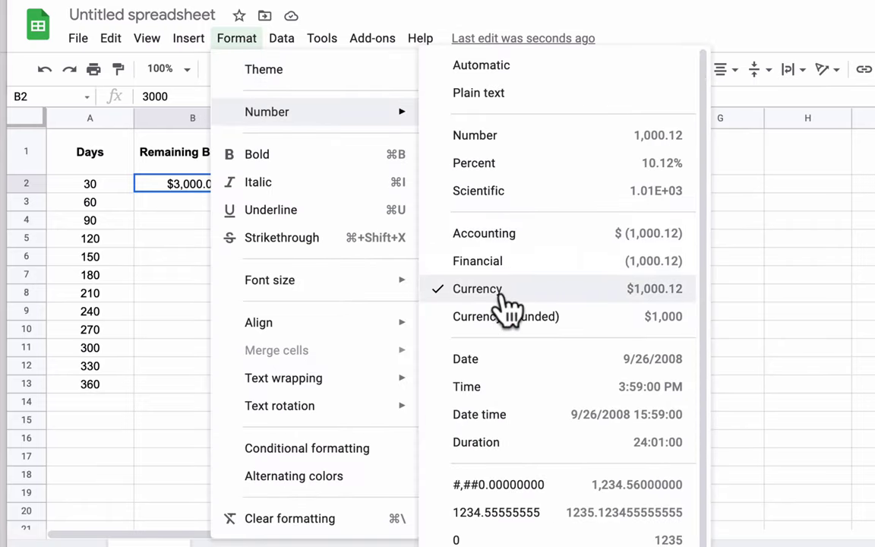
click(176, 204)
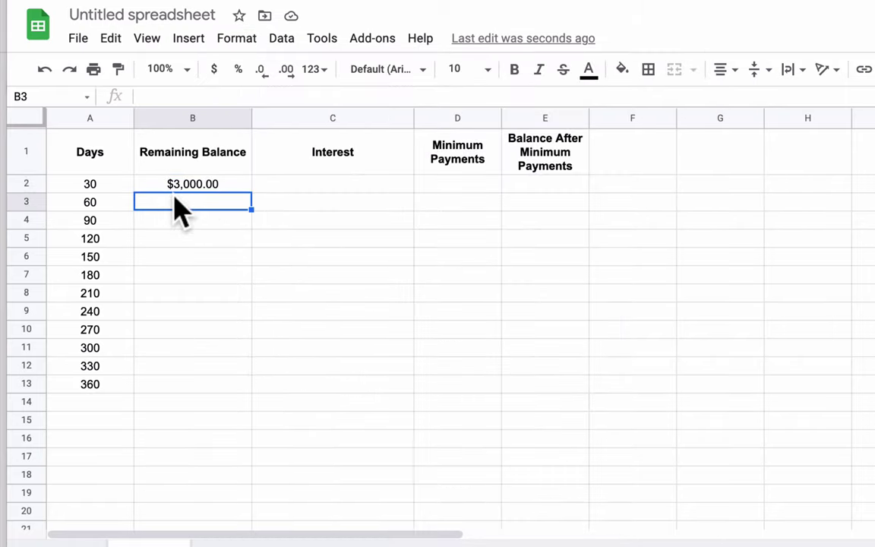
text(1)
key(Return)
key(ctrl+z)
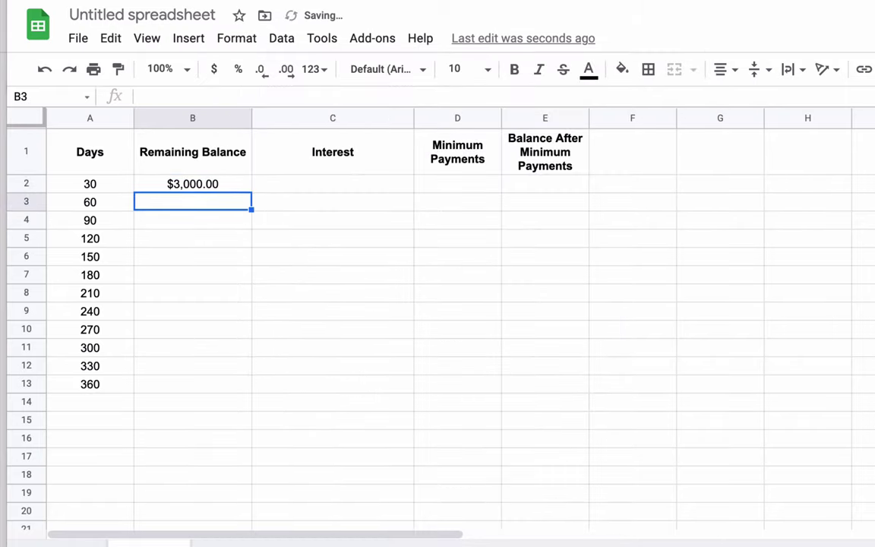
Extend the Interest header in C1 to read "Interest = Remaining Balance * .28/360 * 30".
click(333, 183)
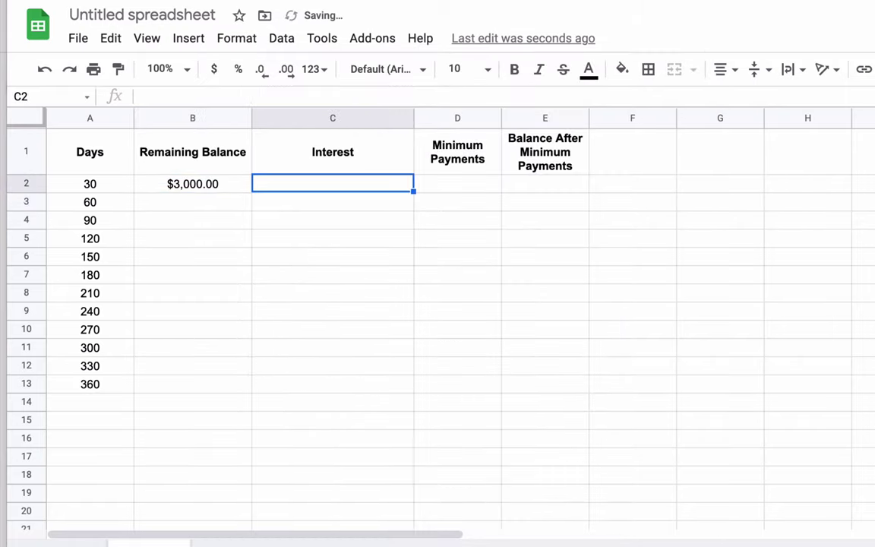
double_click(367, 160)
text(= )
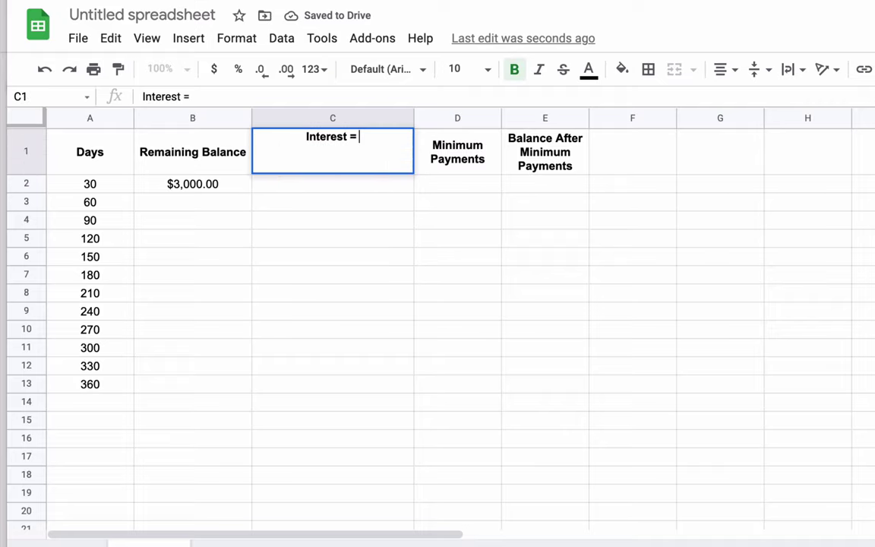
text(Rem)
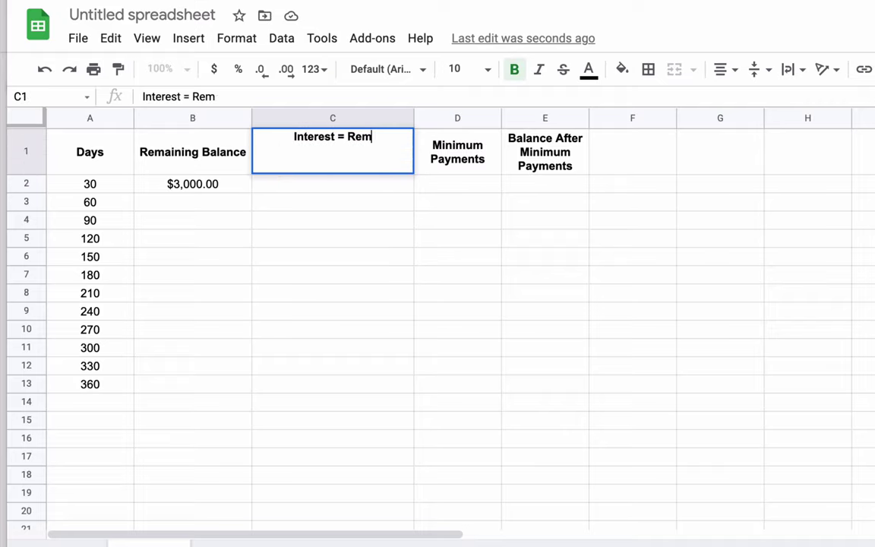
text(aining Ba)
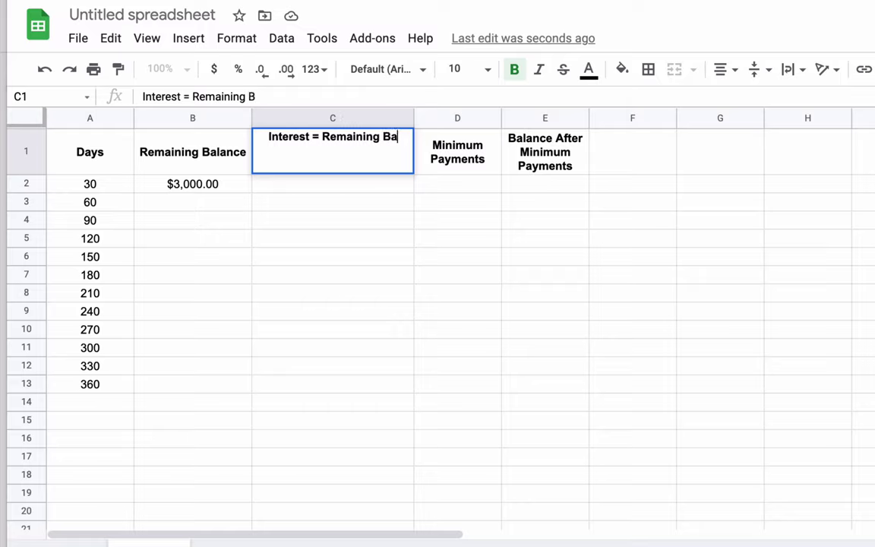
text(lance *)
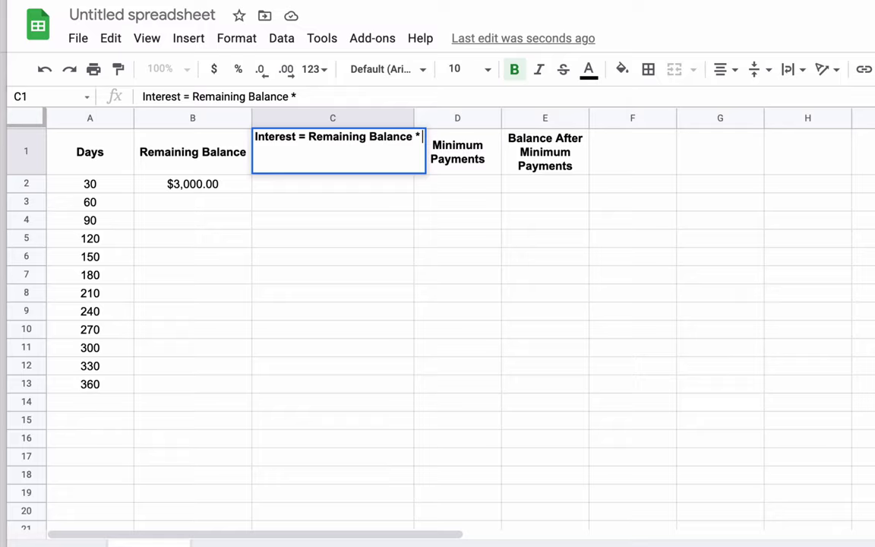
text(.28)
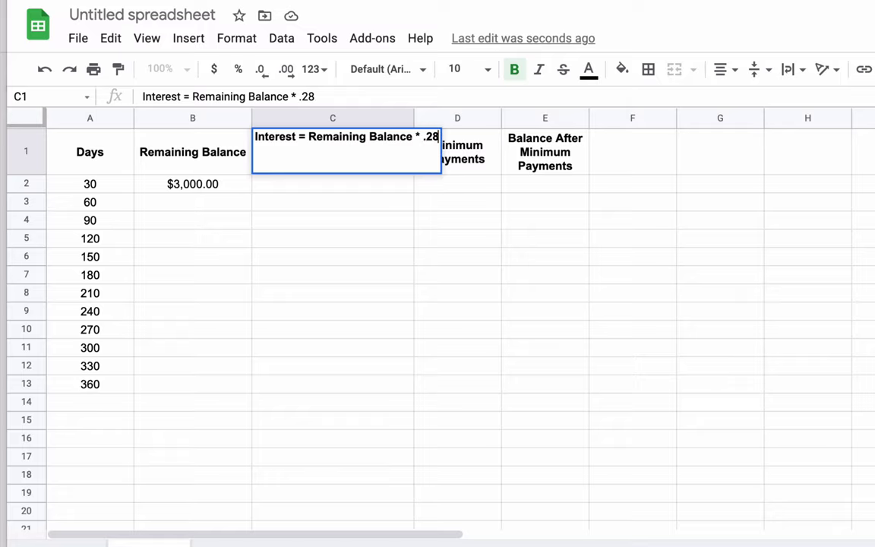
text(/360)
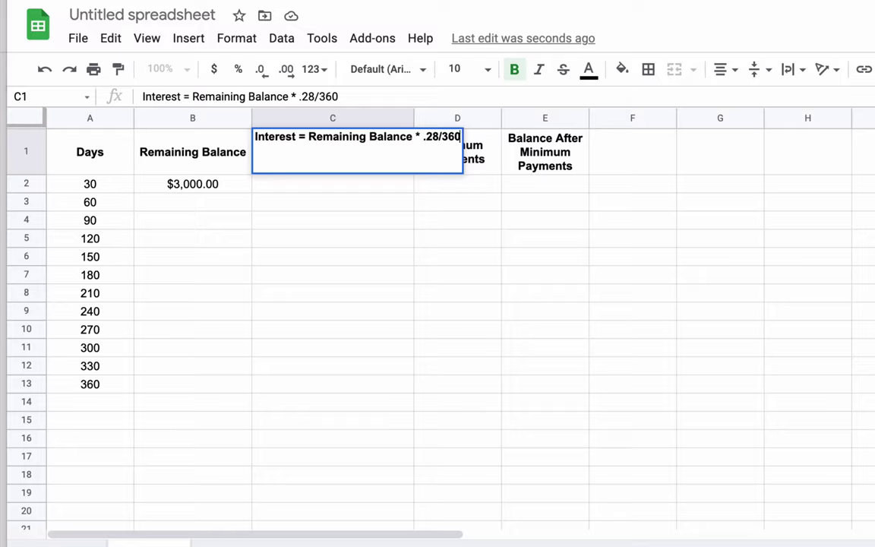
text(* )
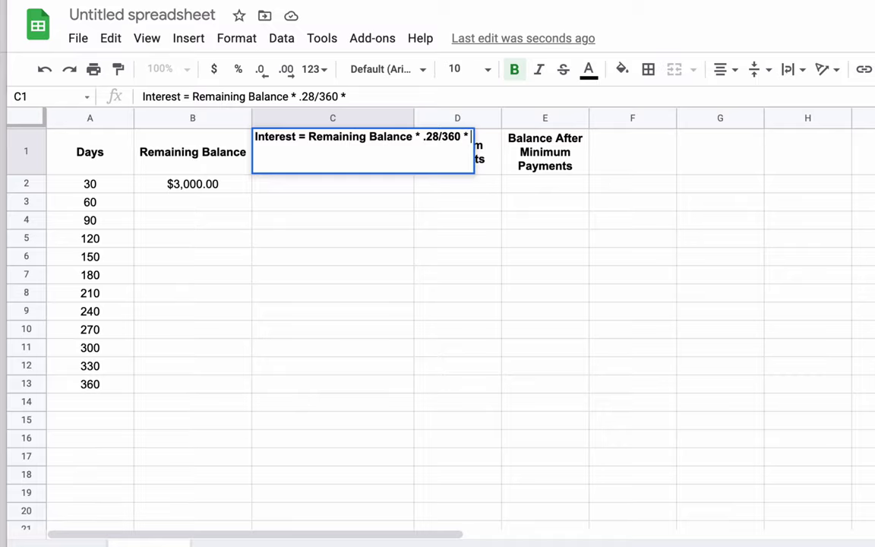
text(30)
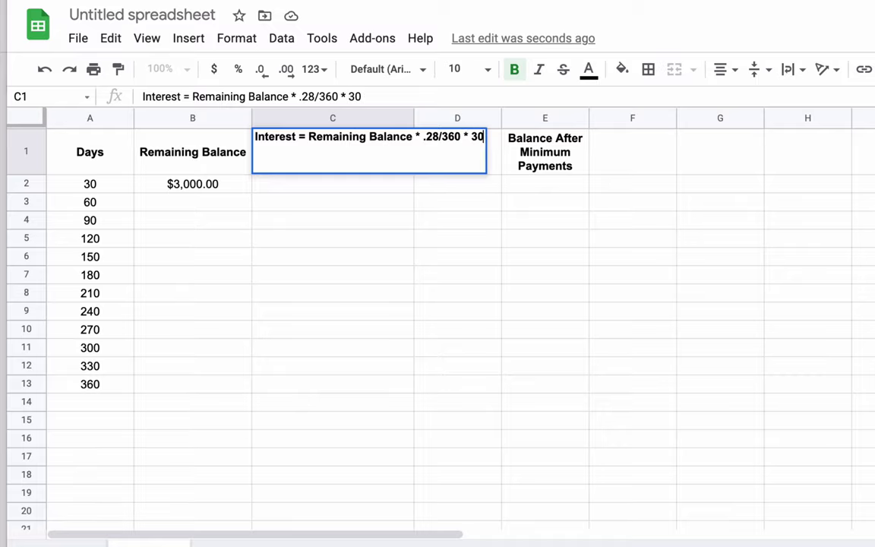
key(Return)
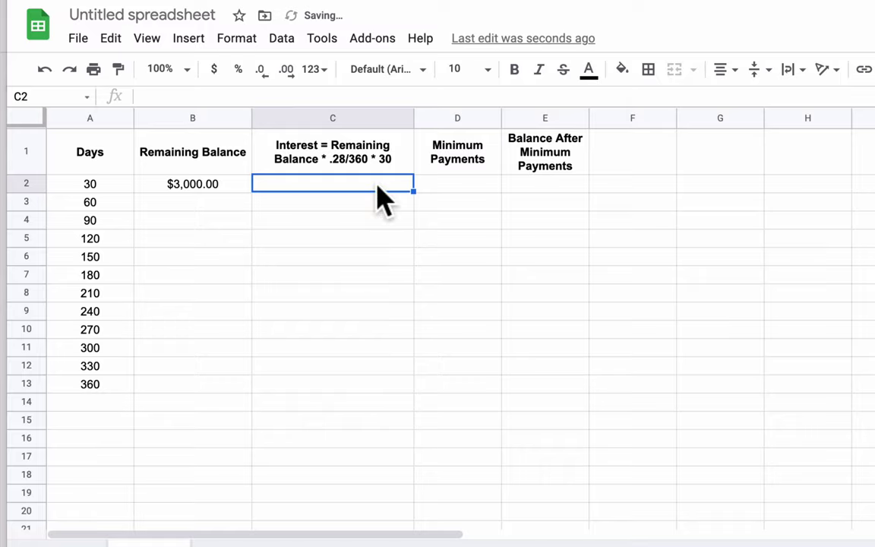
Enter the interest formula =B2*.28/360*30 in C2 for the 30-day row.
text(=)
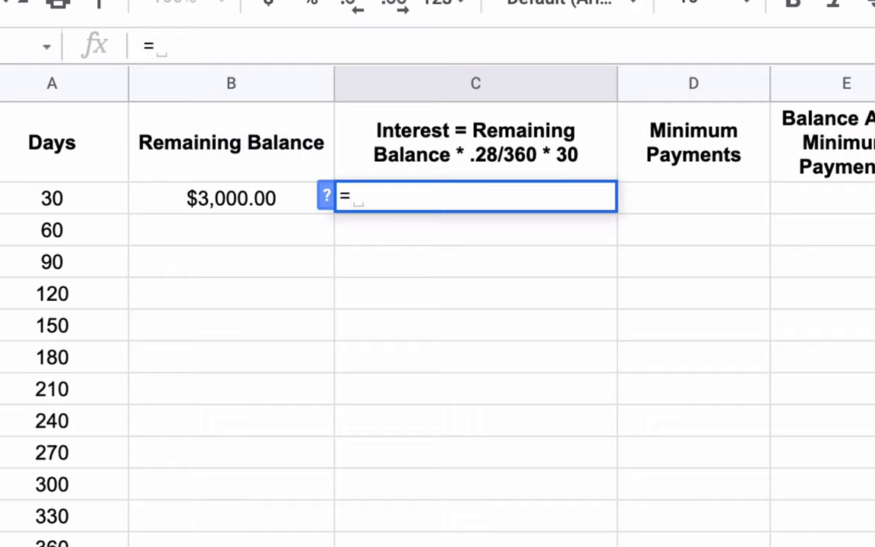
key(Left)
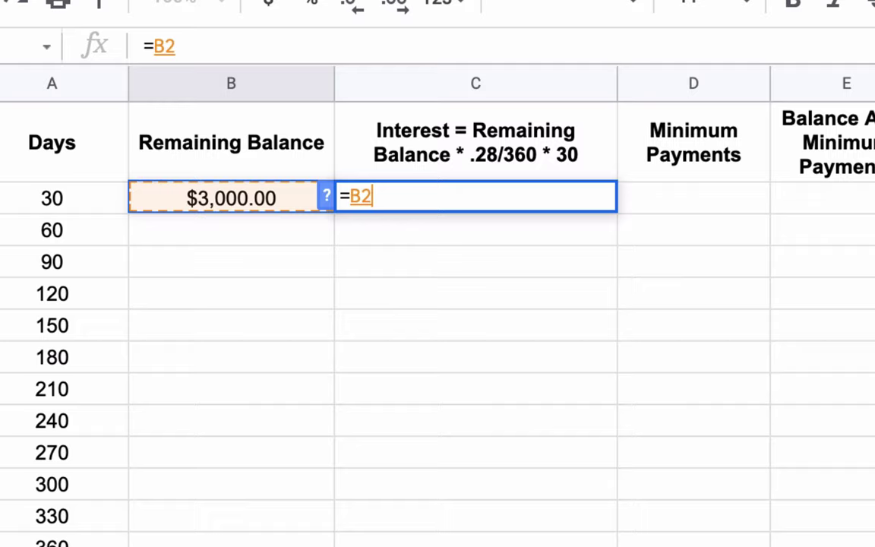
text(*)
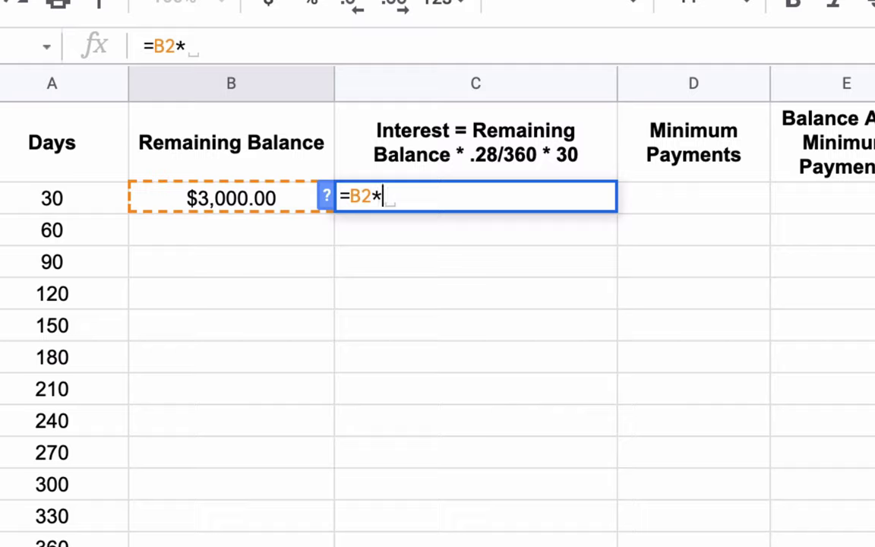
text(.28/360)
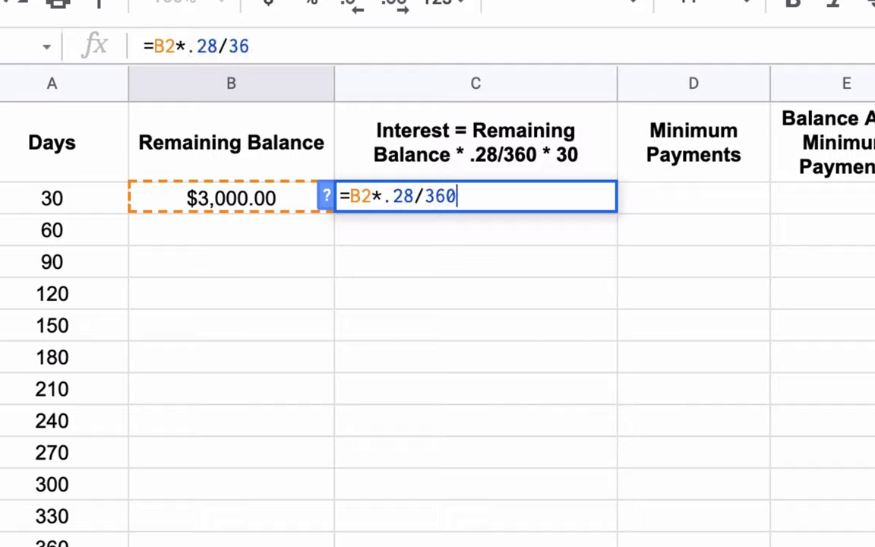
text(*30)
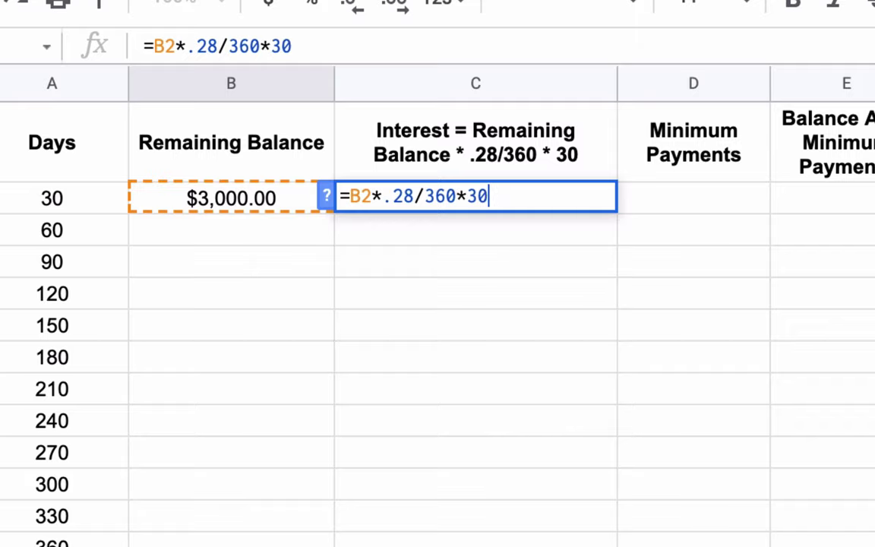
key(Return)
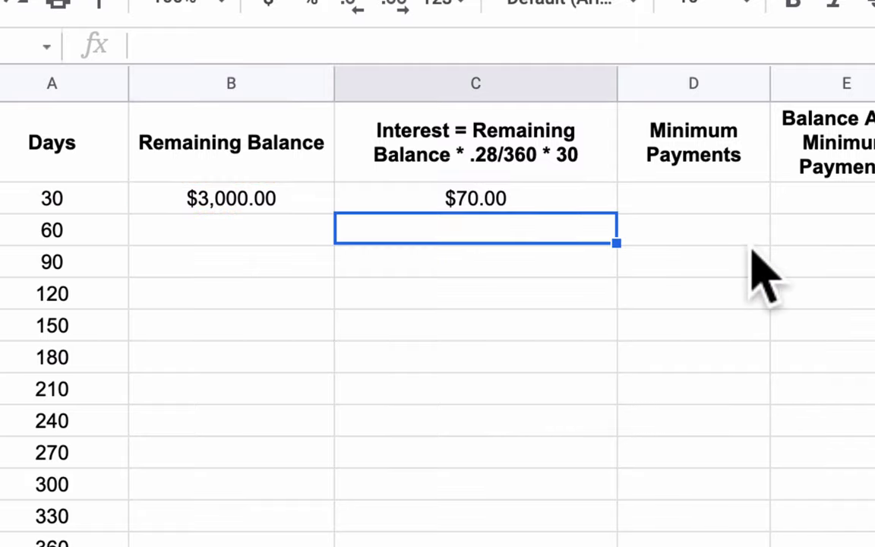
Check which number format is applied to the interest result in C2.
click(504, 199)
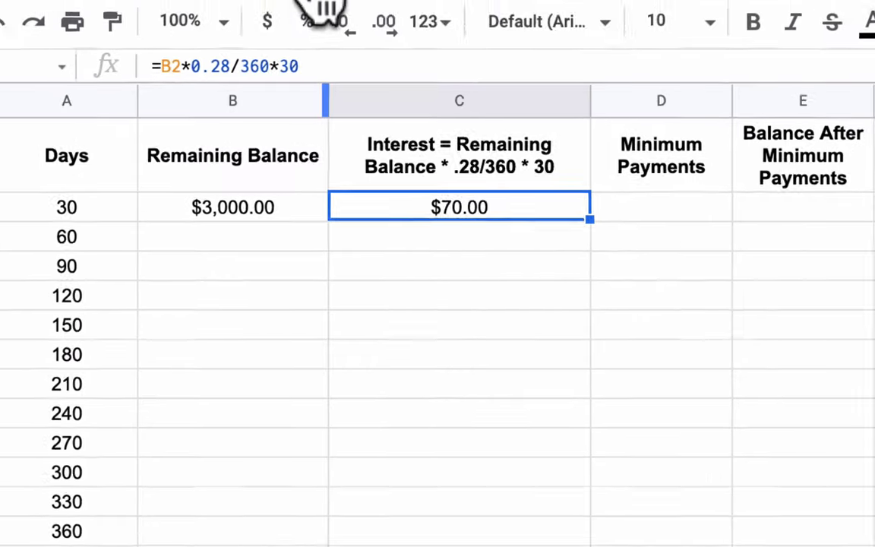
click(290, 55)
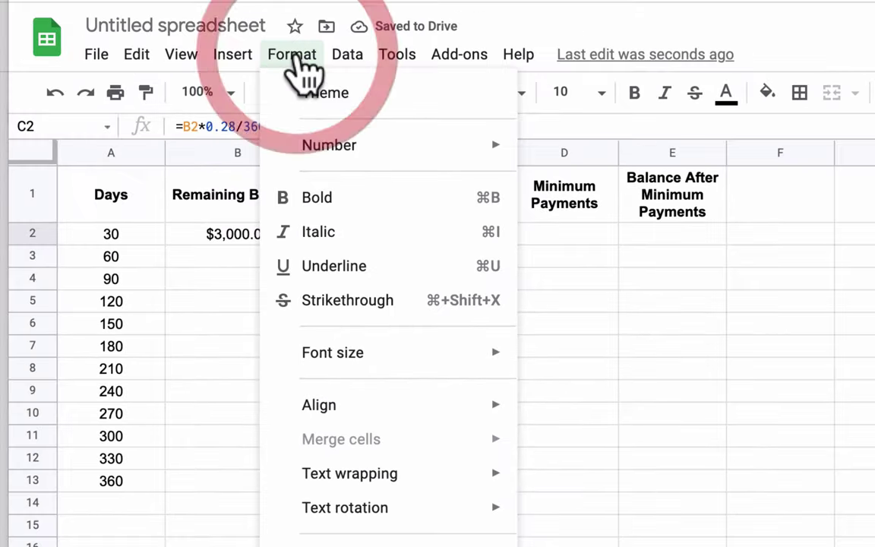
mouse_move(325, 157)
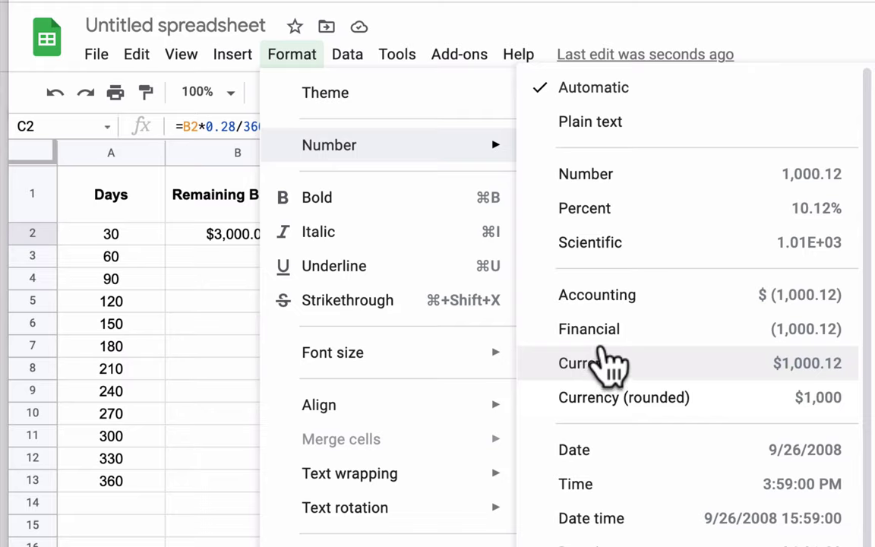
click(173, 306)
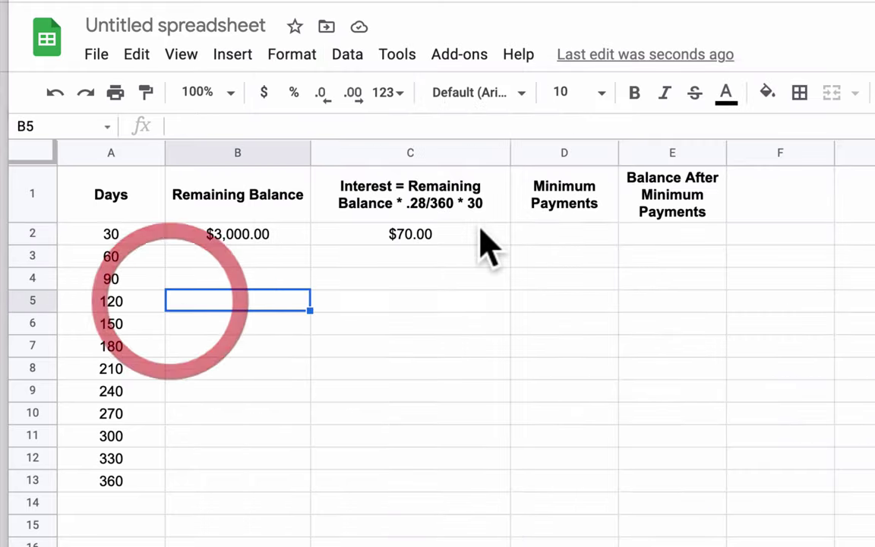
click(553, 236)
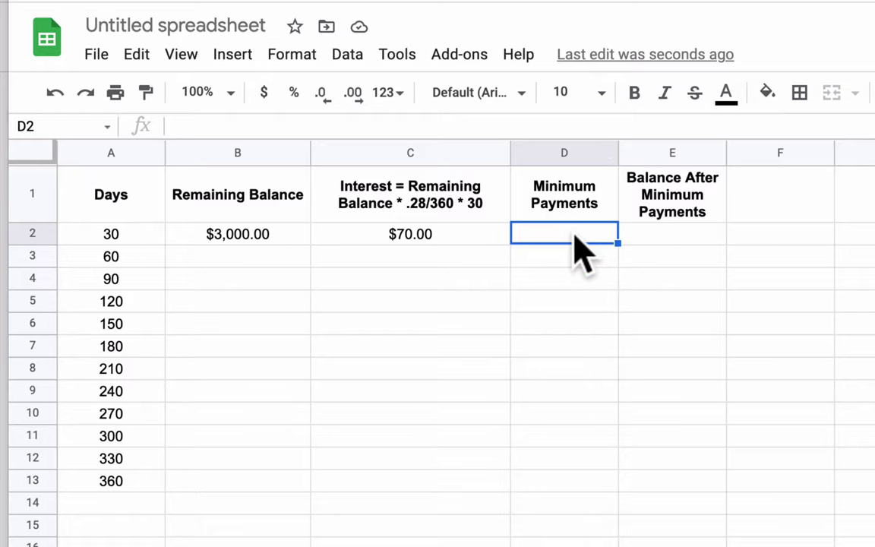
click(250, 235)
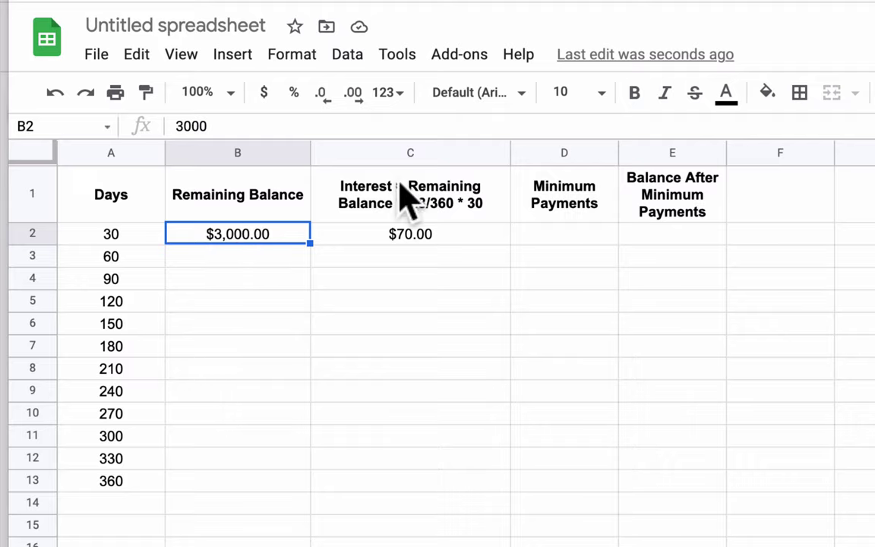
click(407, 232)
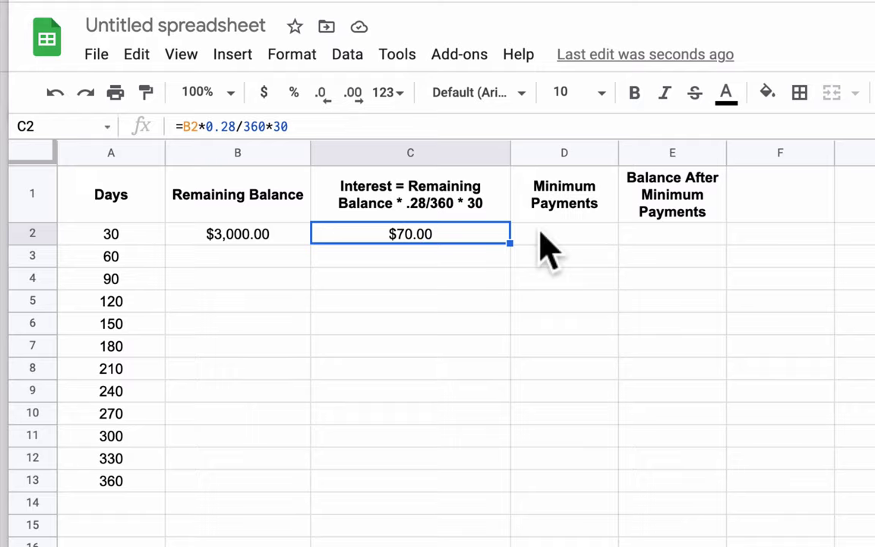
click(232, 234)
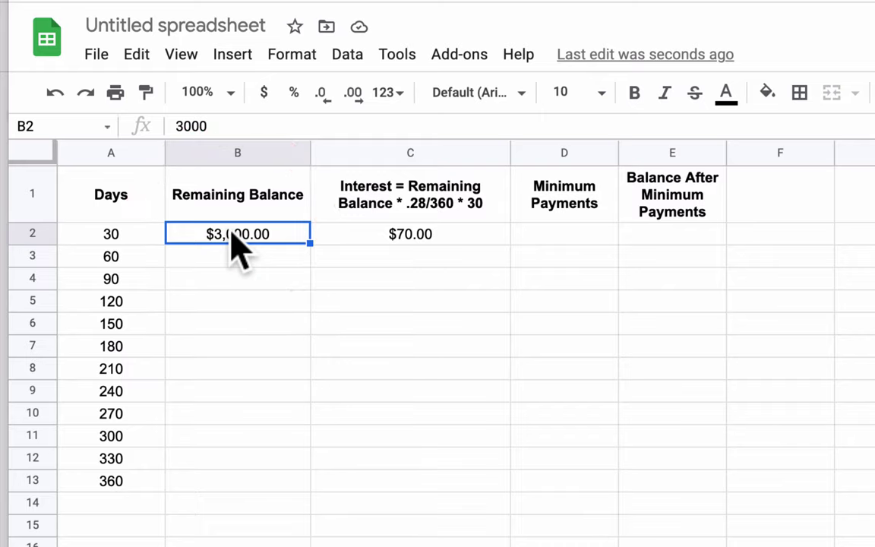
Enter the minimum payment formula =if(.01*B2<15,15,.01*B2) in D2, using 15 as the floor for 1% of the balance.
click(551, 233)
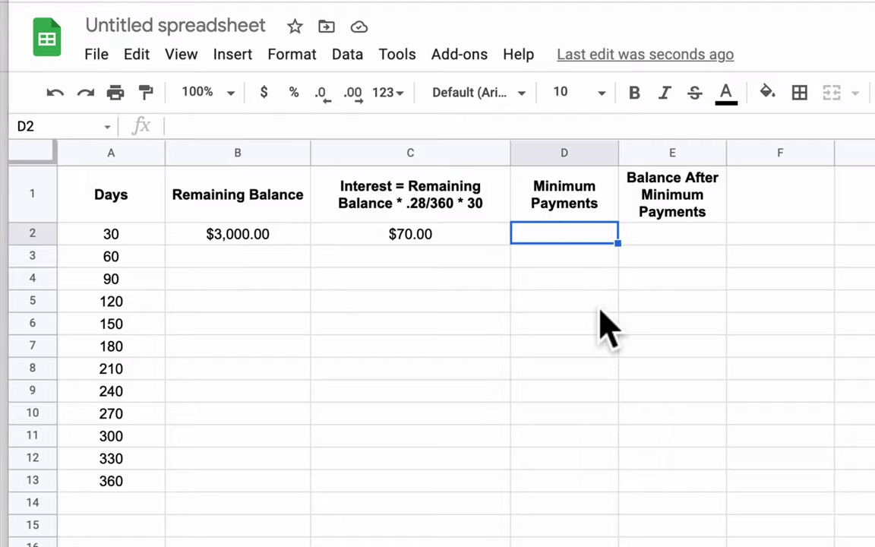
text(=)
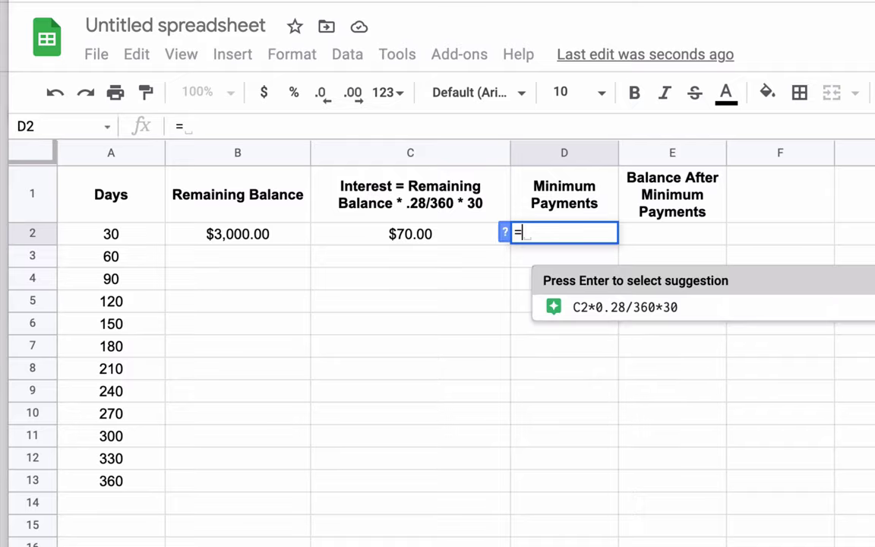
text(if()
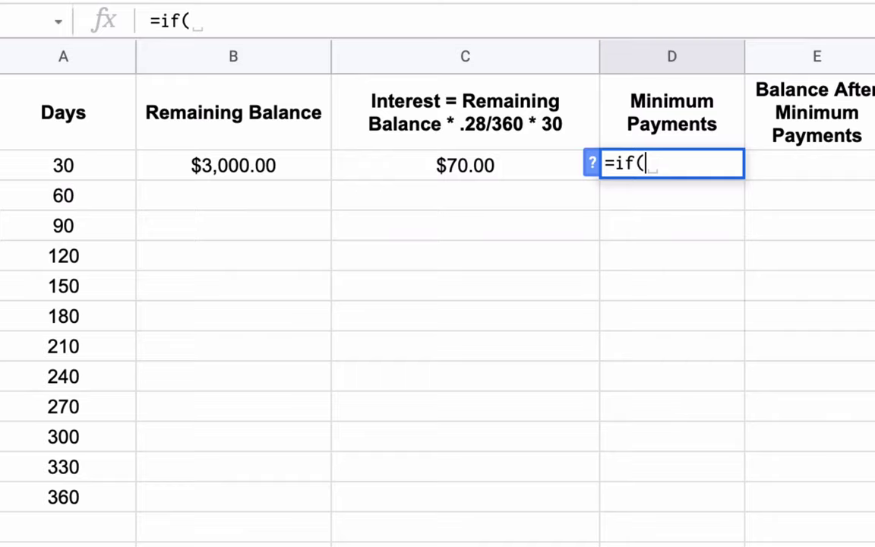
text(.01*)
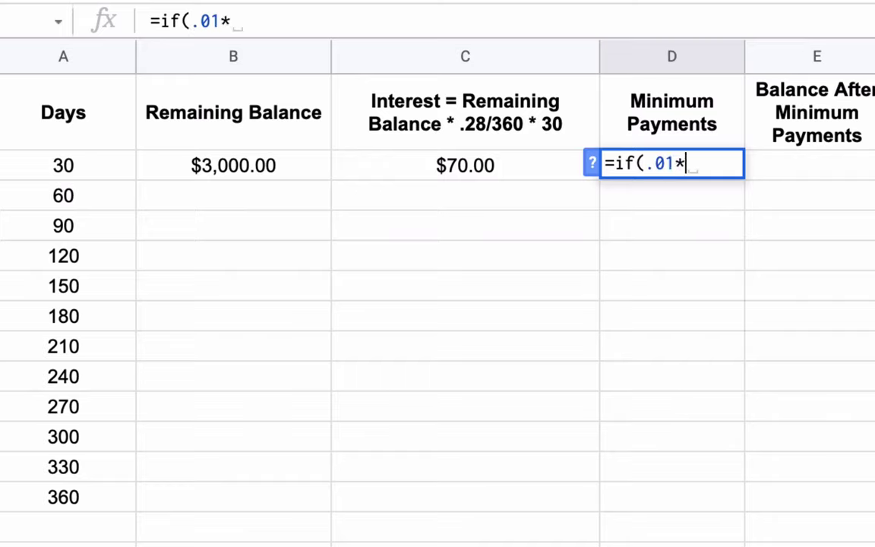
key(Left)
key(Left)
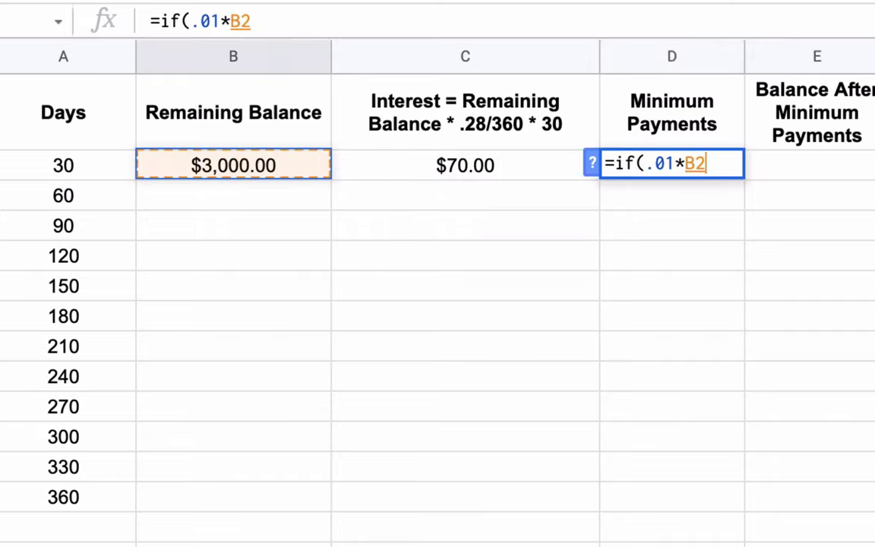
text(<15)
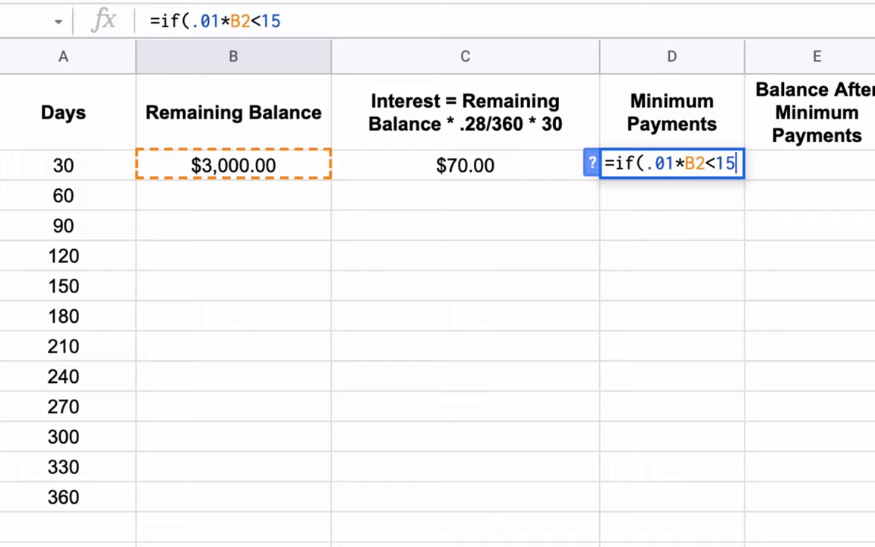
text(, )
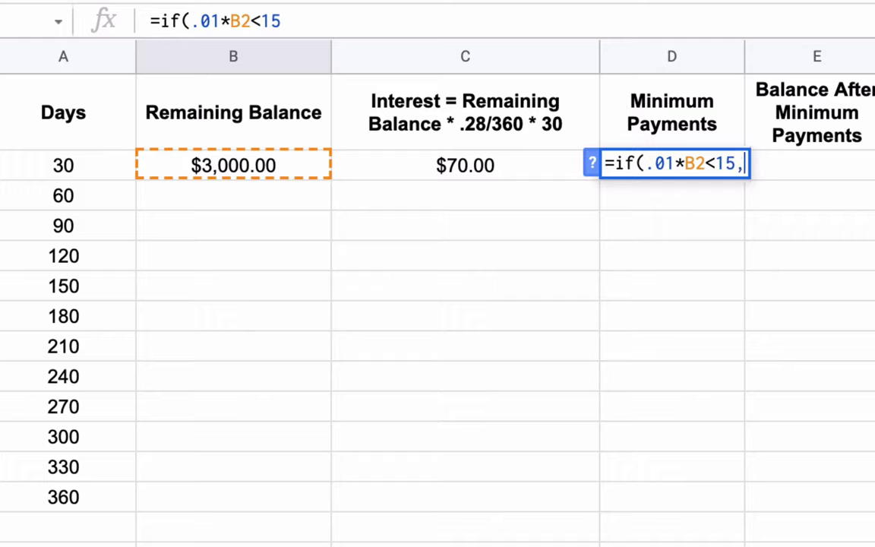
text(15)
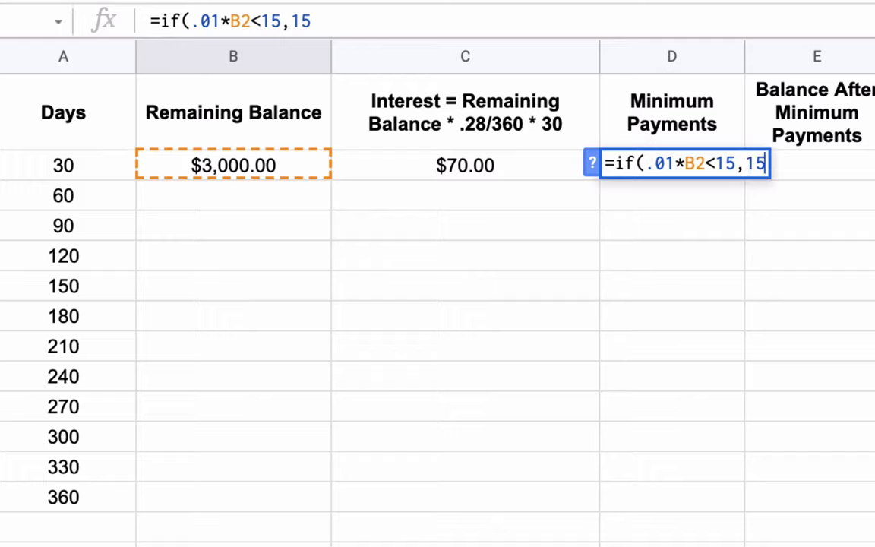
text(,)
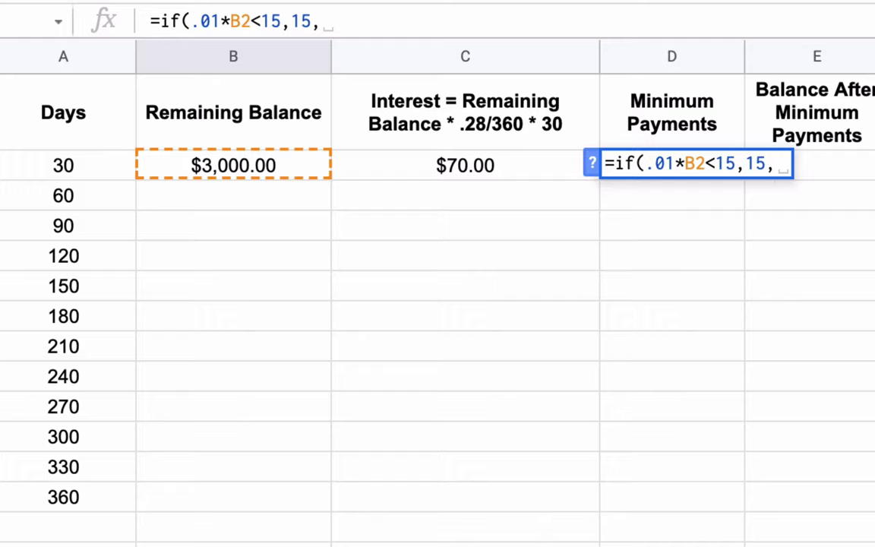
text(0.)
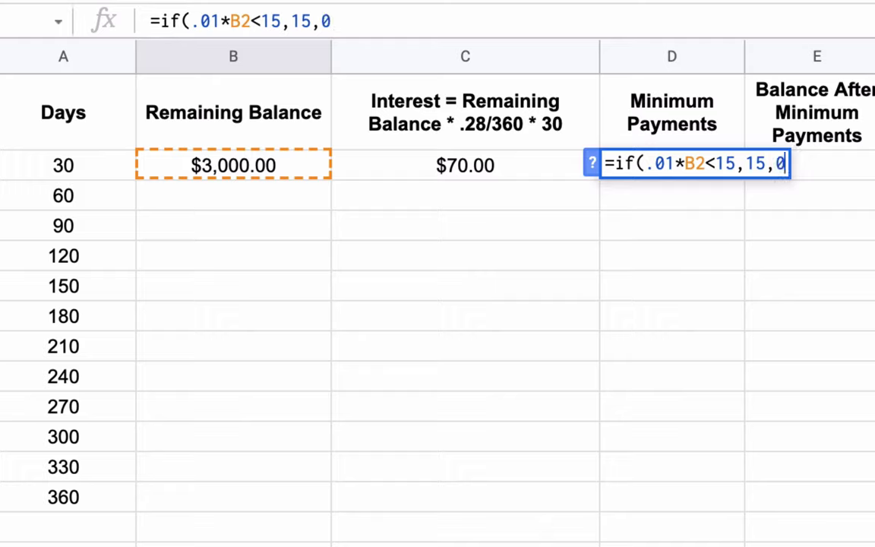
key(BackSpace)
key(BackSpace)
text(.01*)
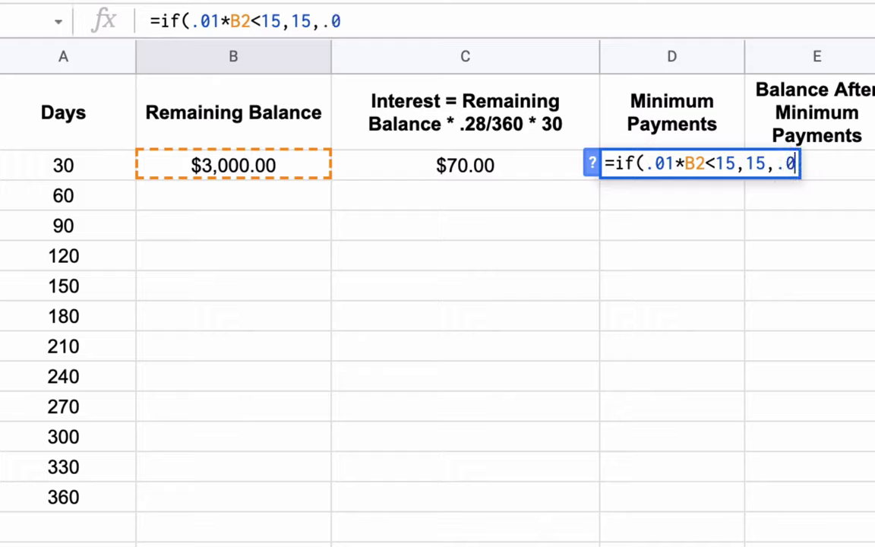
text(B)
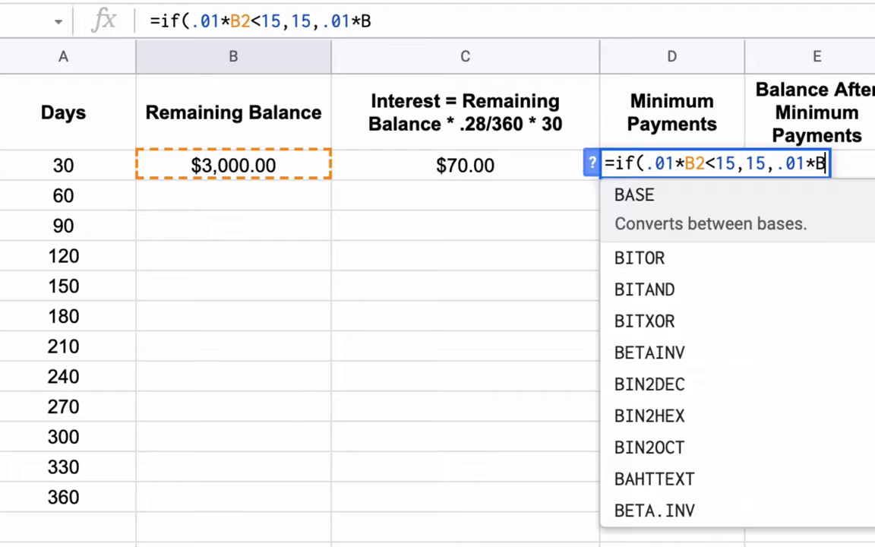
text(2)
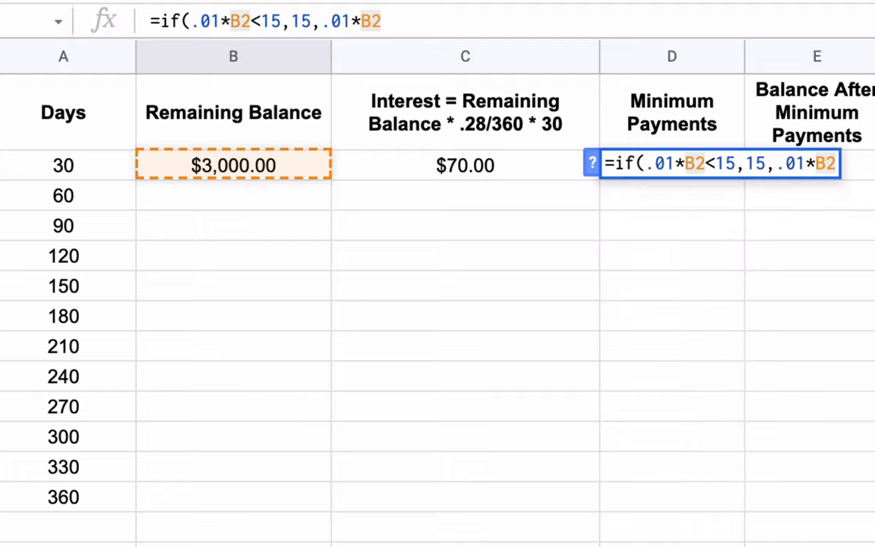
text())
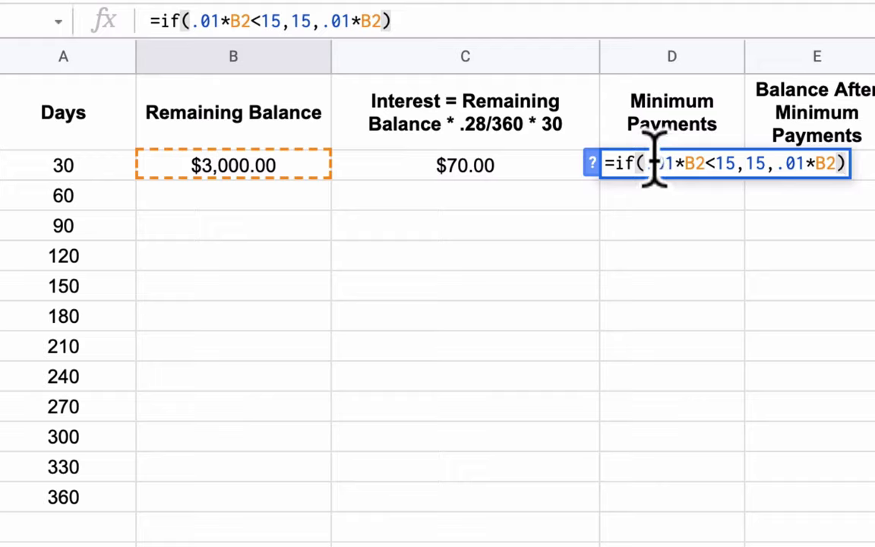
click(698, 163)
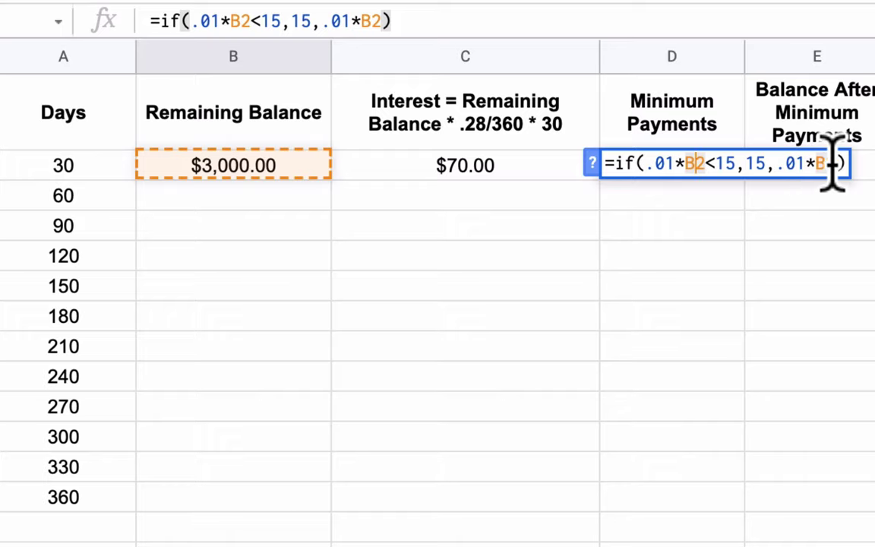
key(Return)
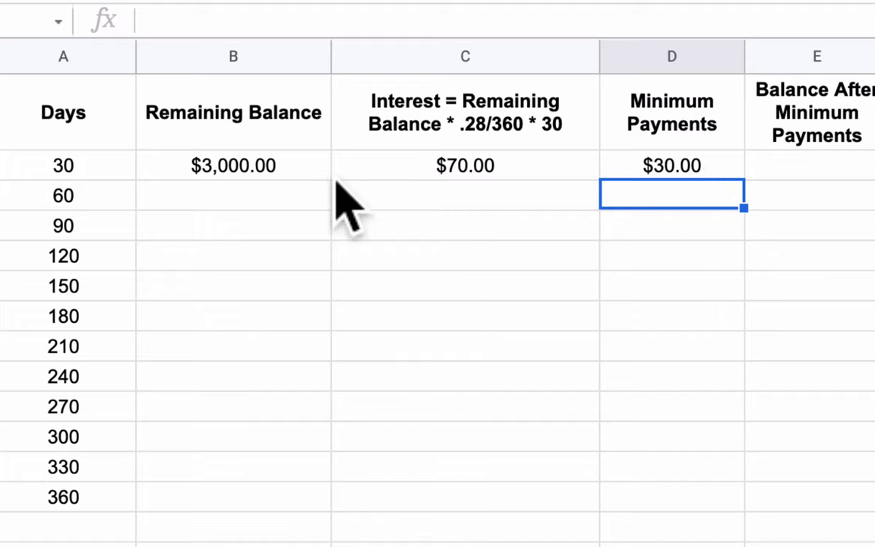
Add the interest to the D2 minimum payment by appending +C2 after the closing parenthesis of its IF formula.
click(263, 165)
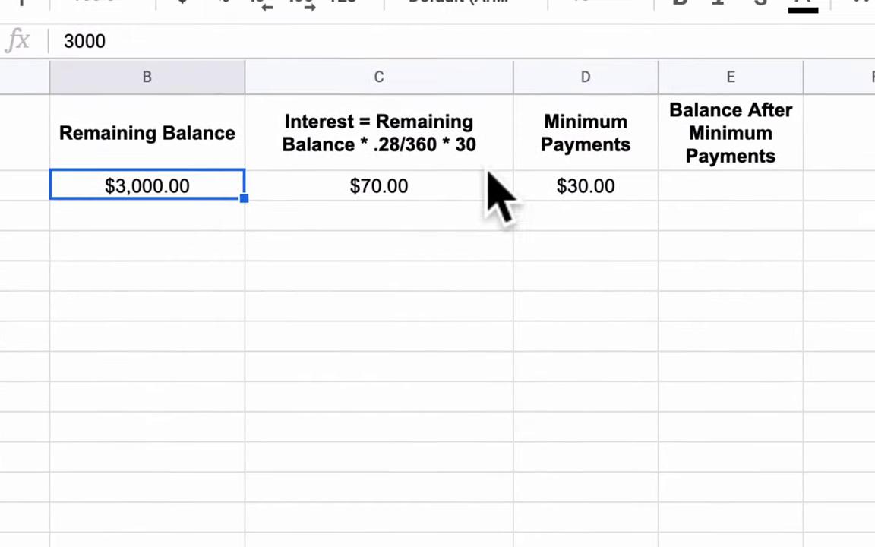
click(581, 182)
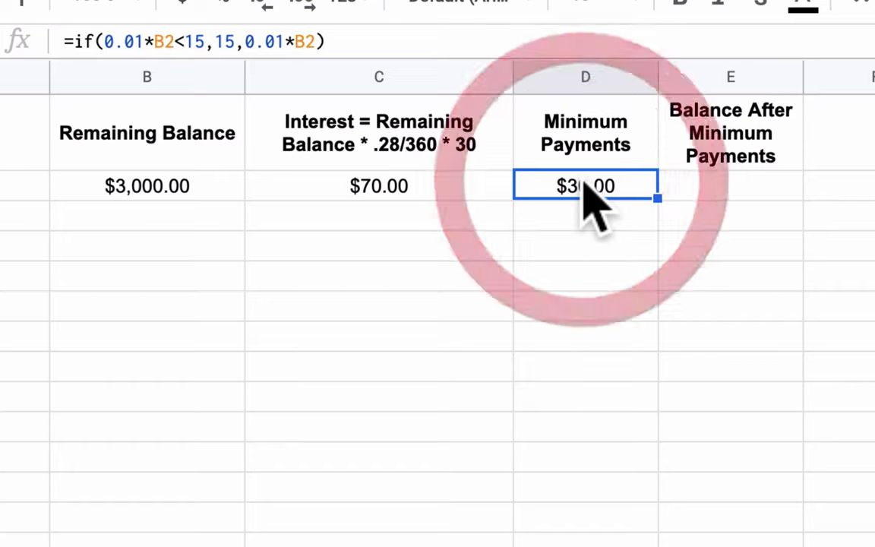
click(335, 40)
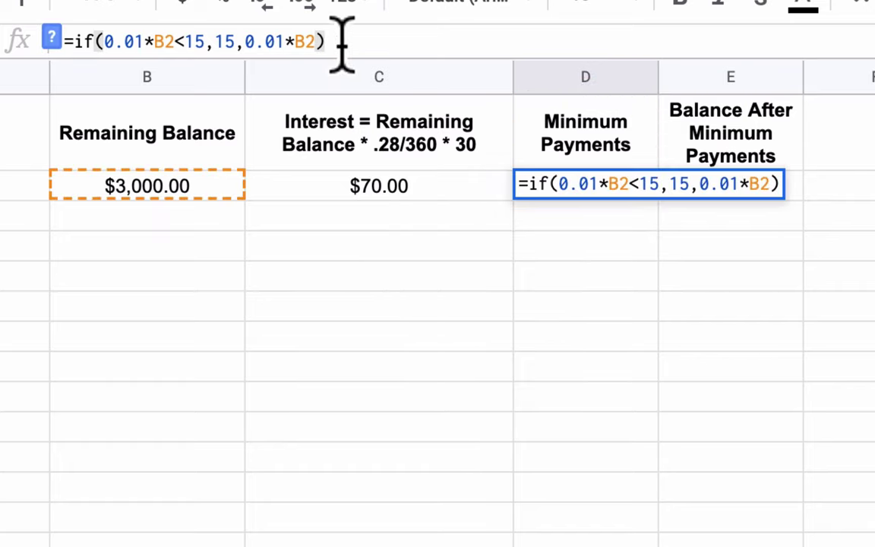
text(+)
click(401, 190)
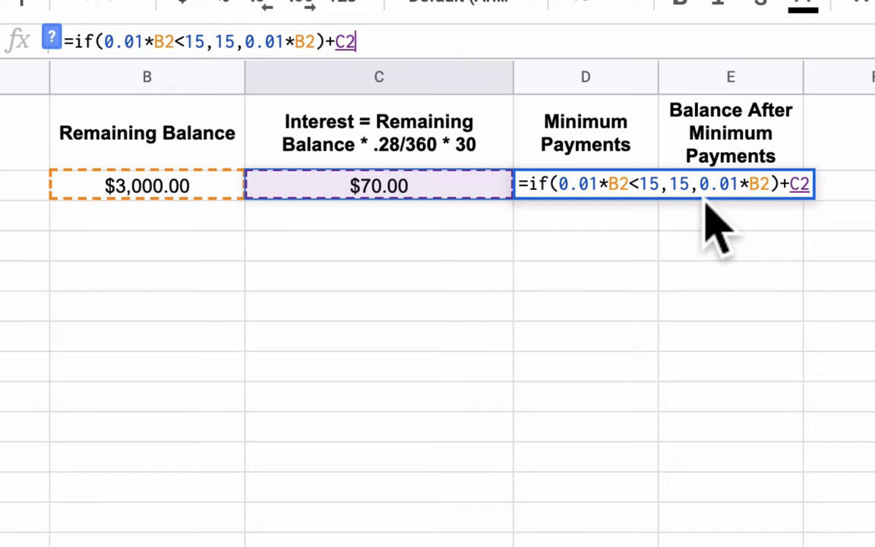
key(Return)
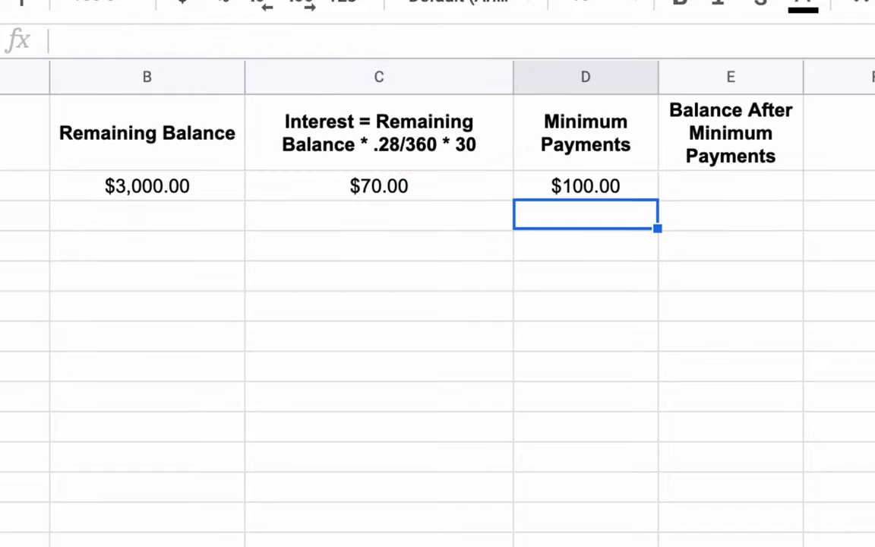
Enter the balance-after-payment formula =B2+C2-D2 in E2 for the 30-day row.
click(730, 184)
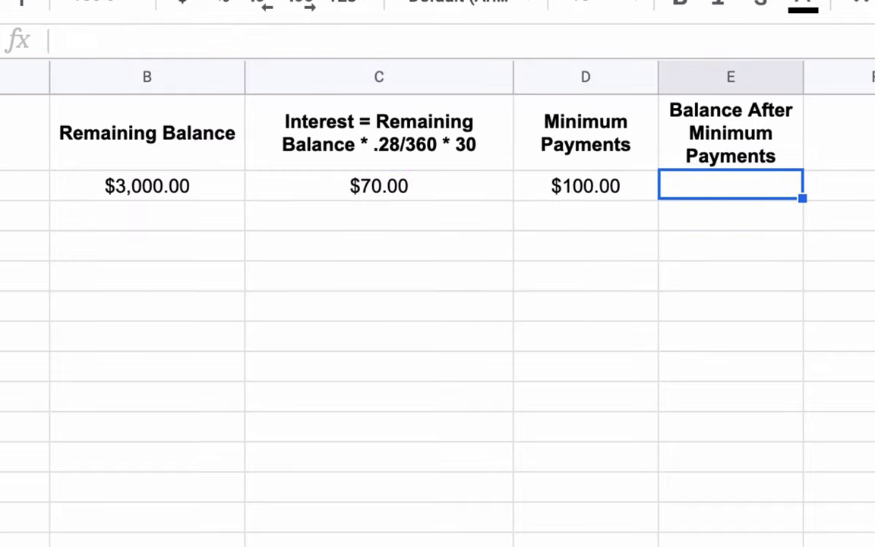
text(=)
key(Left)
key(Left)
key(Left)
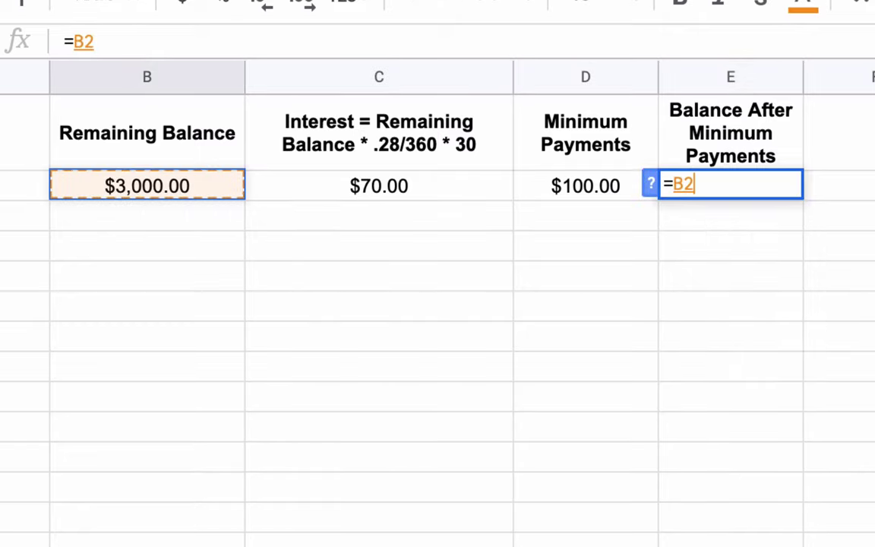
text(+)
key(Left)
key(Left)
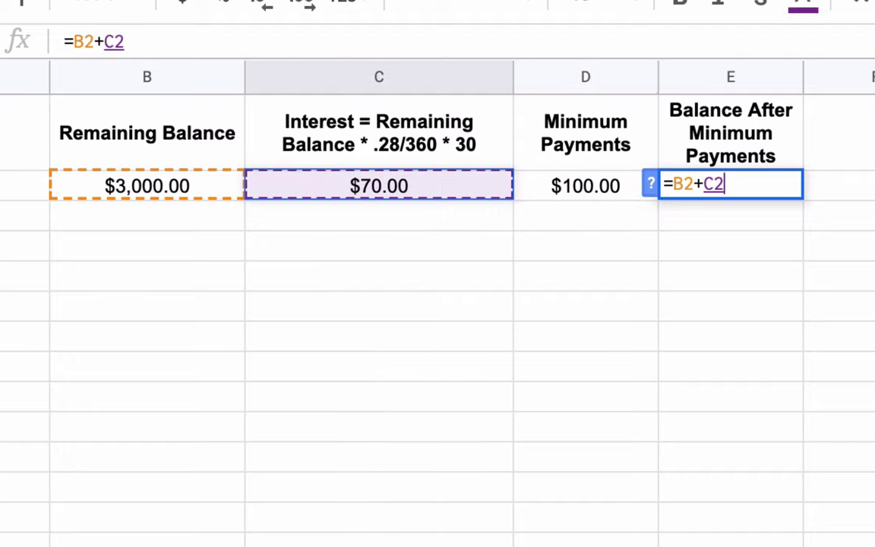
text(-)
key(Left)
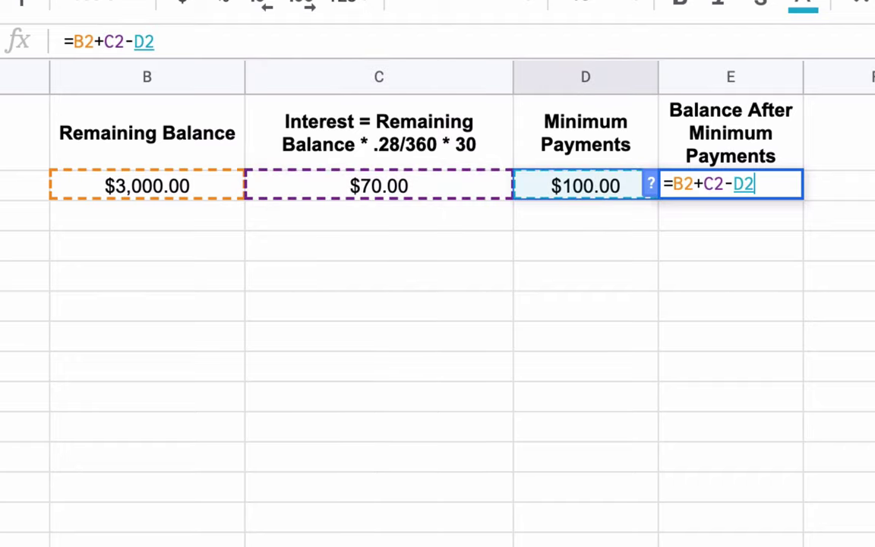
key(Return)
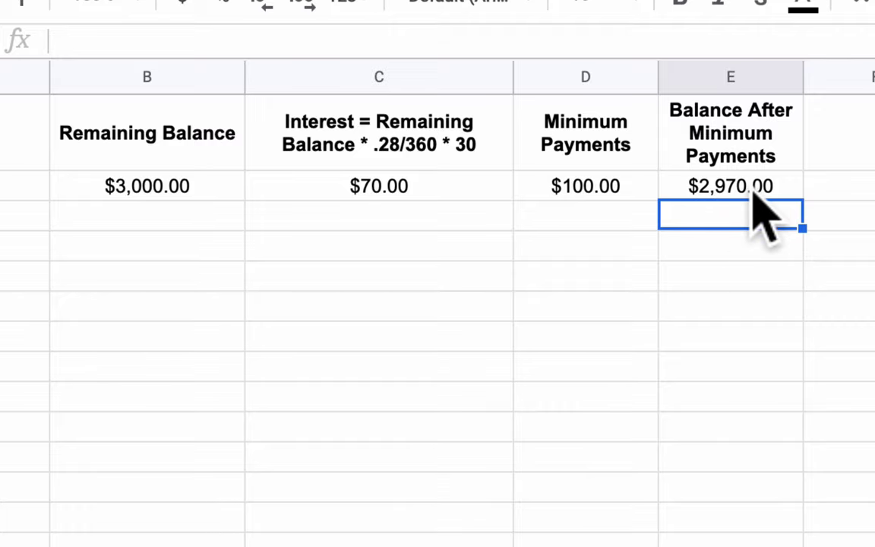
Review the interest, minimum payment and ending balance formulas in C2, D2 and E2.
click(733, 189)
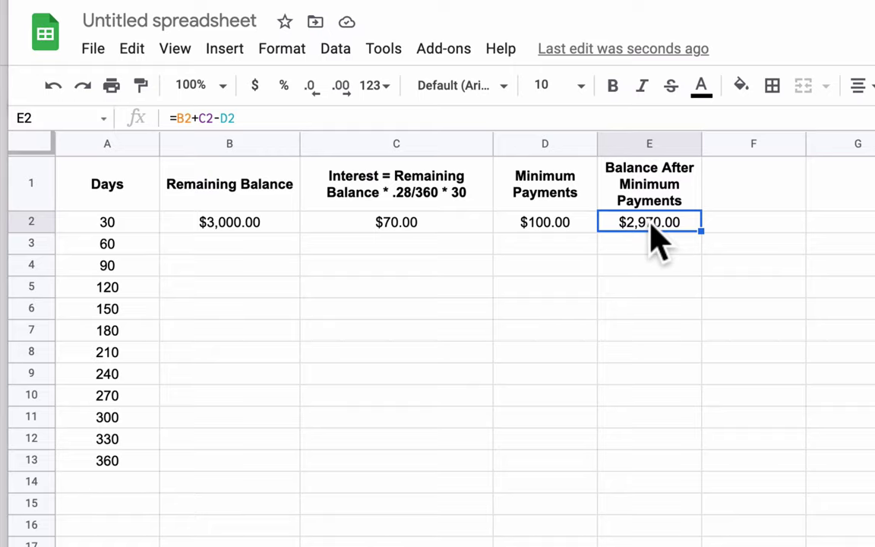
click(567, 228)
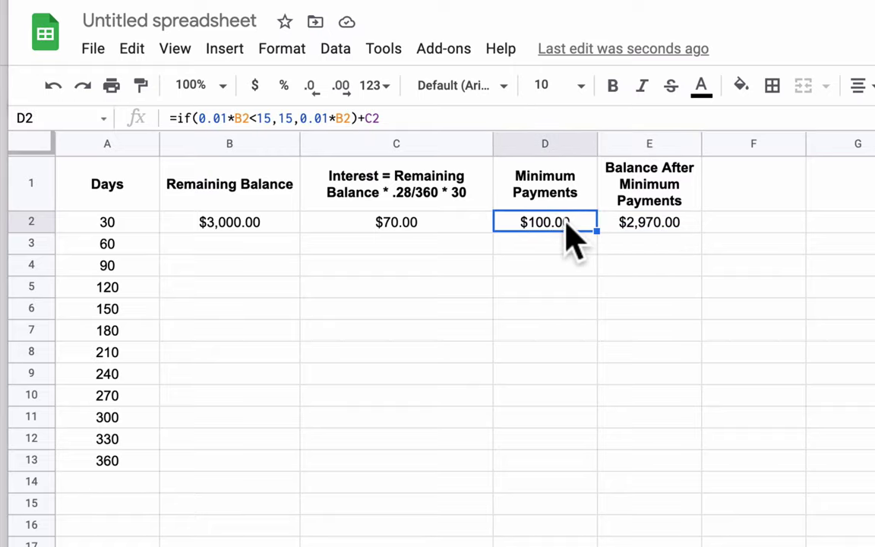
click(438, 226)
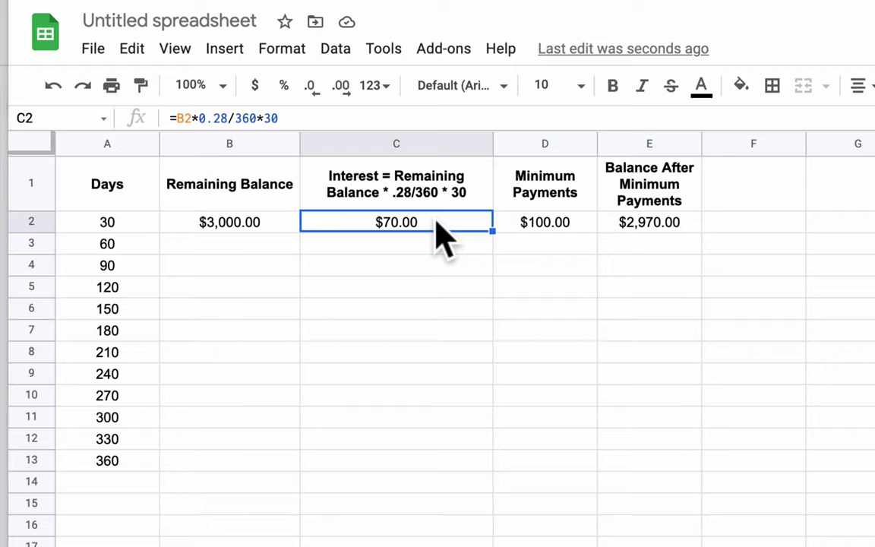
click(538, 225)
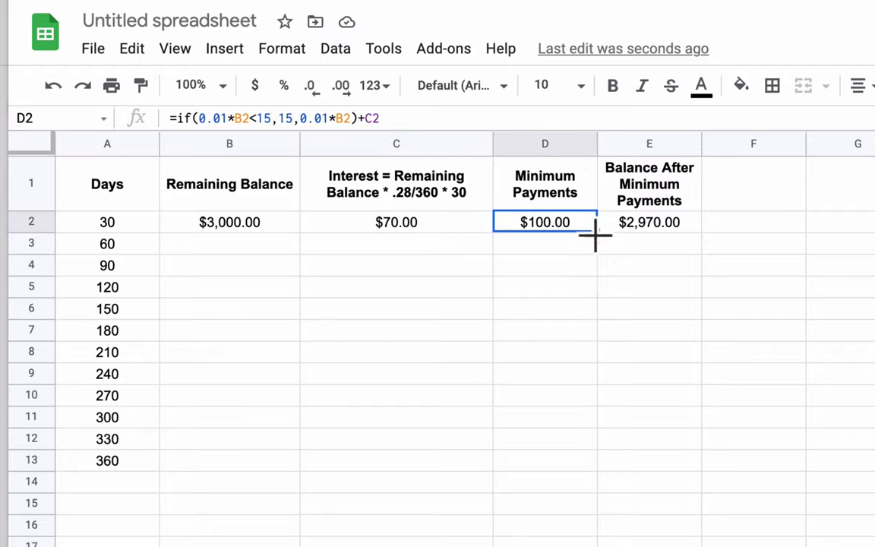
click(642, 230)
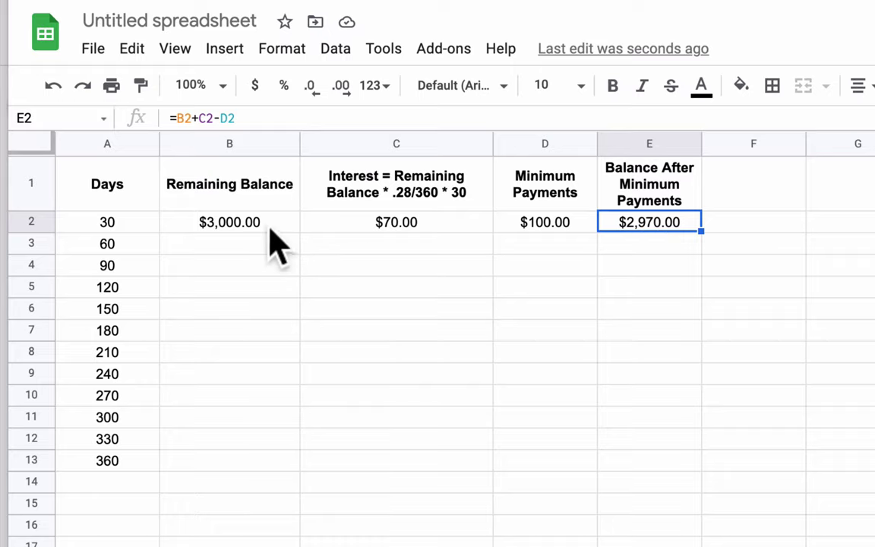
Link the 60-day remaining balance in B3 to the previous ending balance with the formula =E2.
click(239, 243)
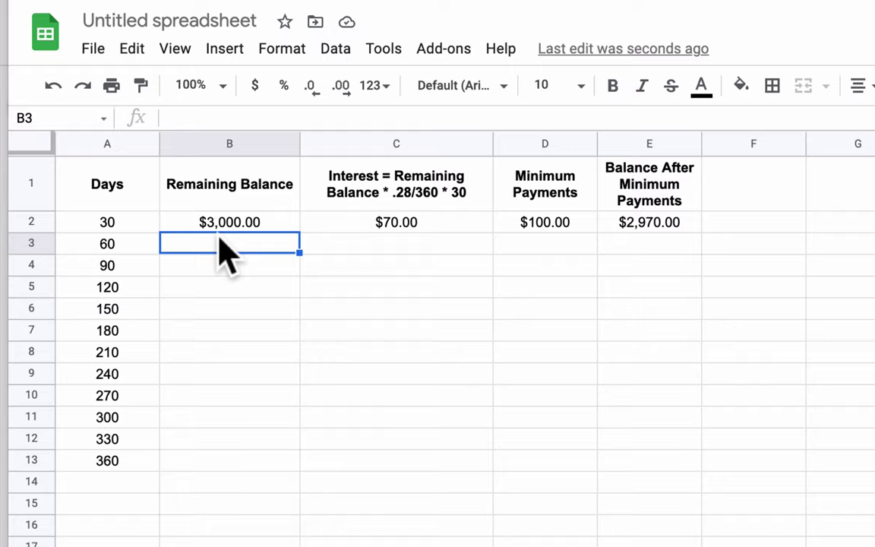
text(=)
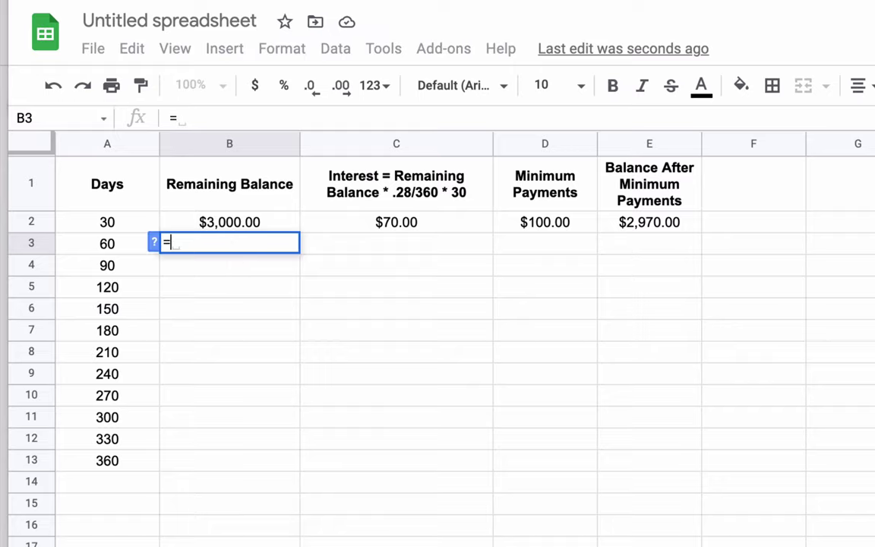
click(668, 224)
key(Return)
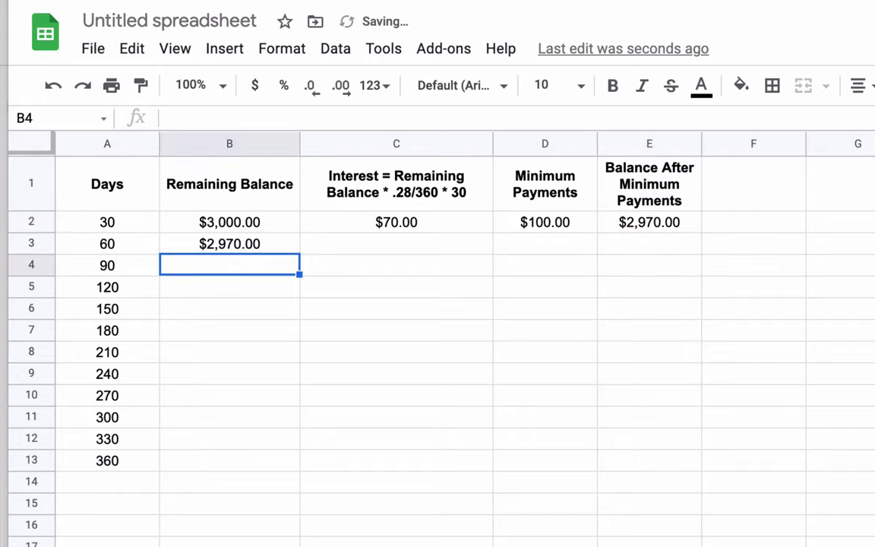
click(272, 244)
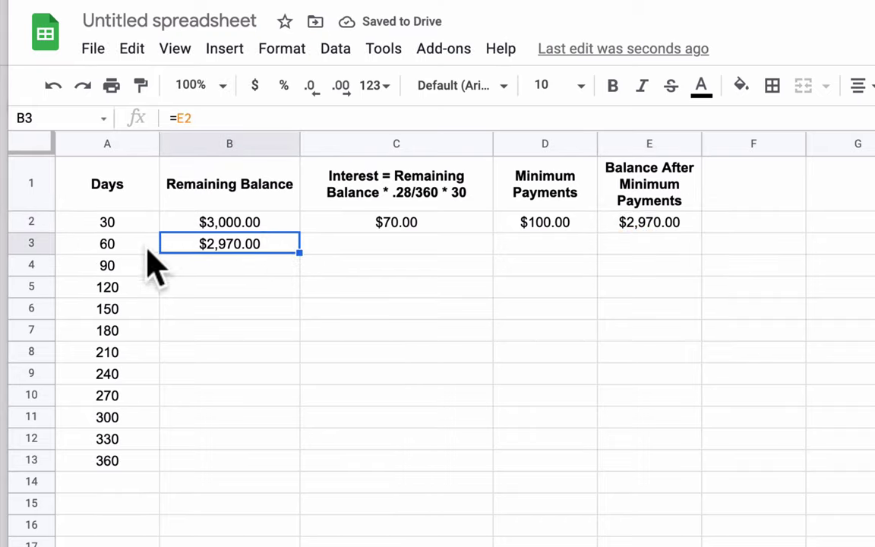
click(120, 244)
click(226, 246)
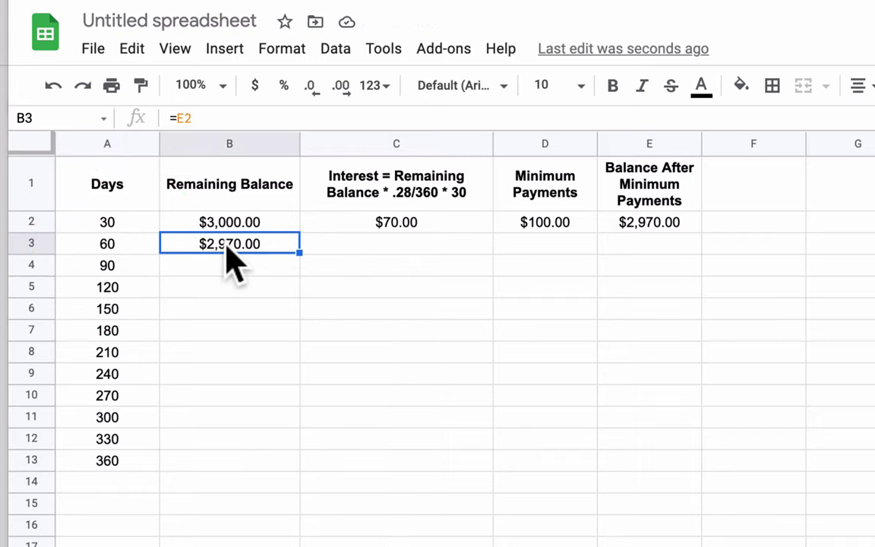
Copy the formulas in C2:E2 down one row to fill C3:E3 for day 60.
click(399, 222)
shift+click(539, 228)
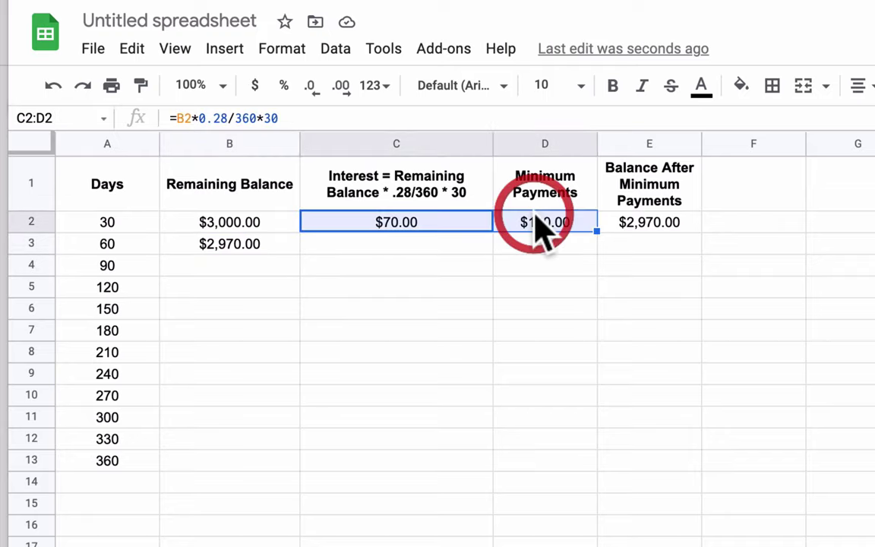
shift+click(642, 229)
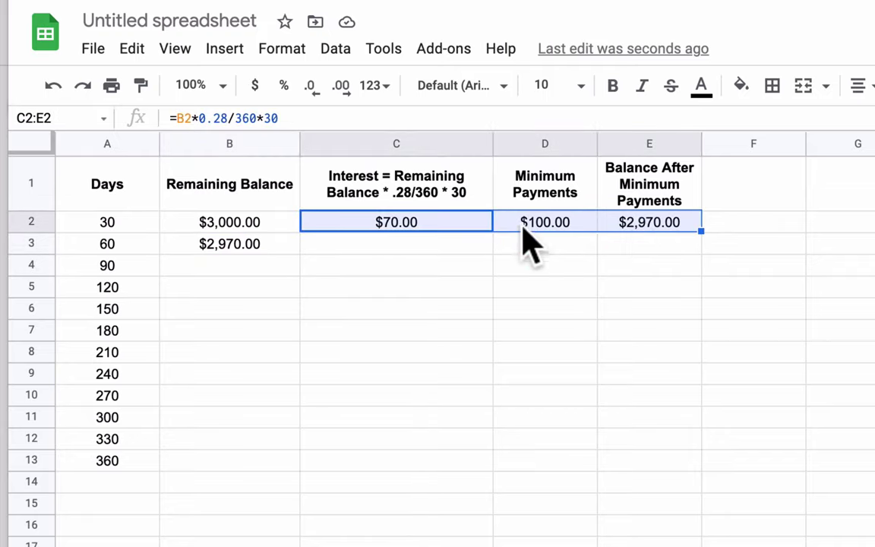
click(702, 226)
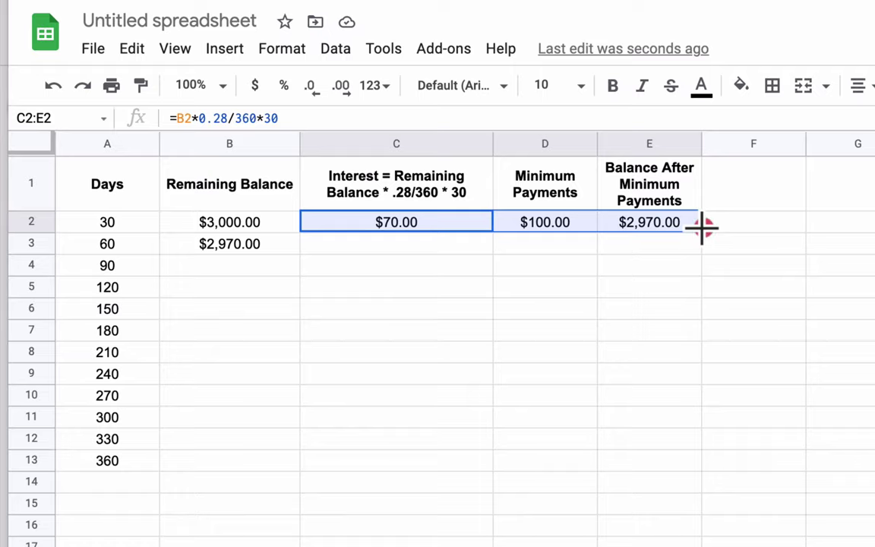
drag(701, 226, 693, 249)
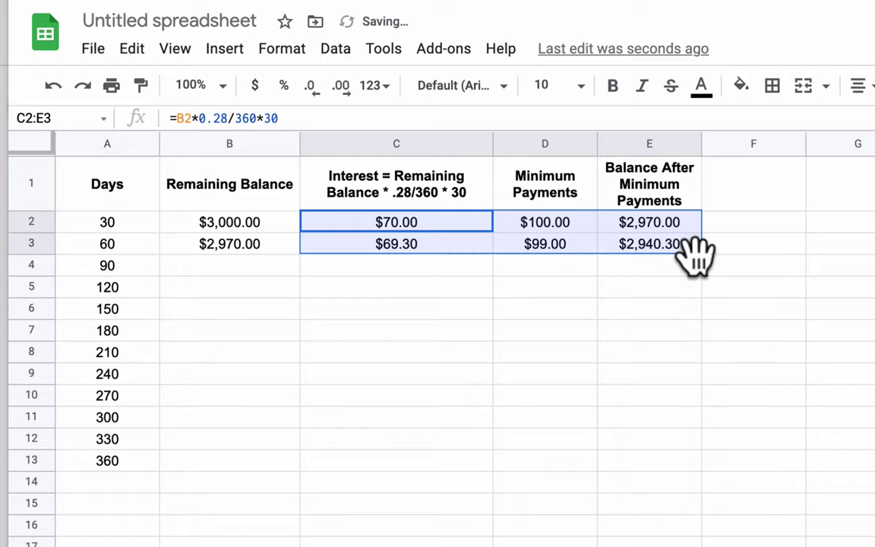
Check that the row 3 formulas for balance, interest, minimum payment and ending balance reference the correct cells.
click(440, 249)
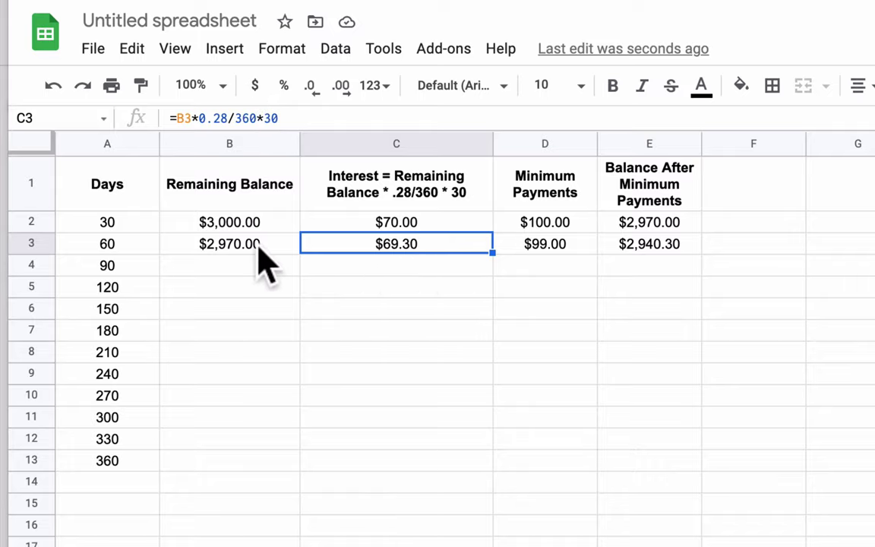
click(558, 245)
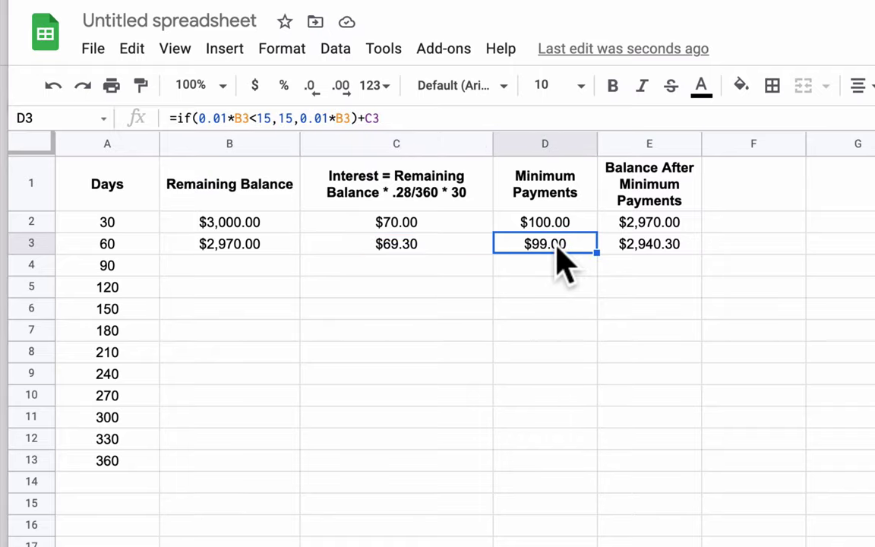
click(260, 246)
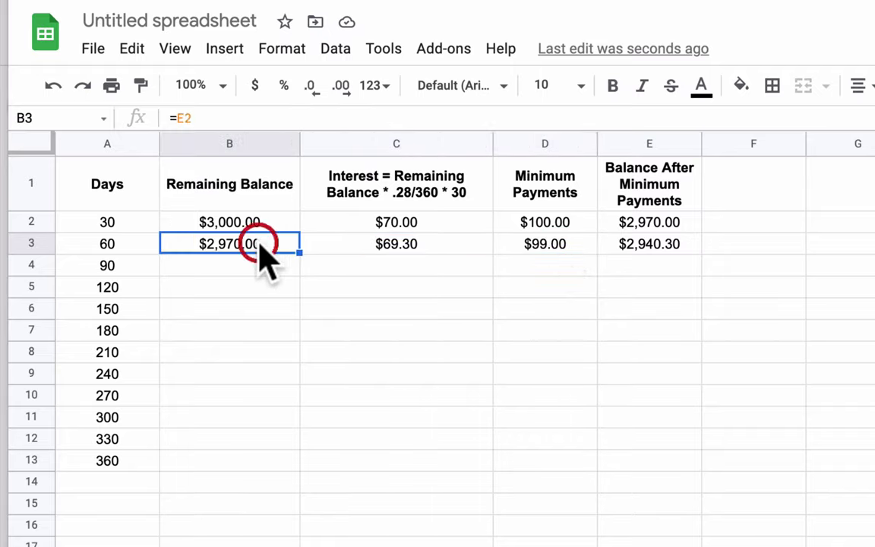
click(540, 247)
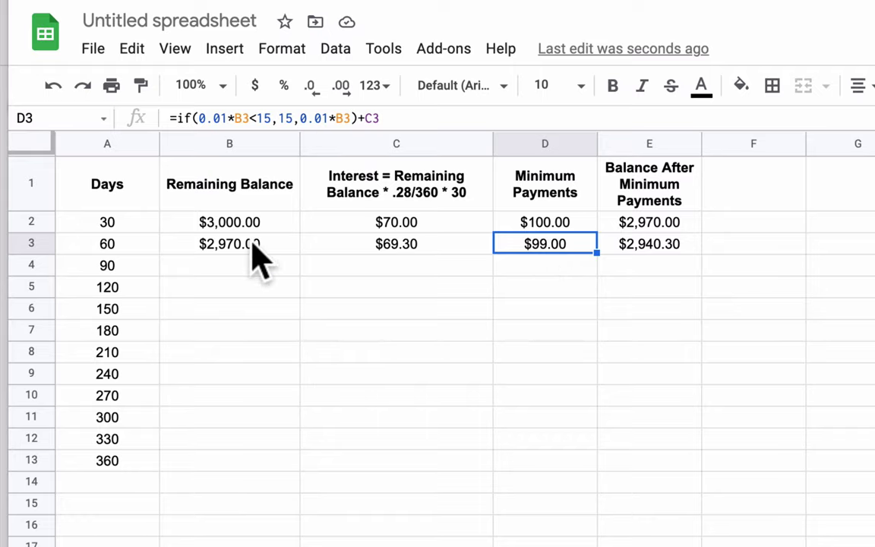
click(664, 248)
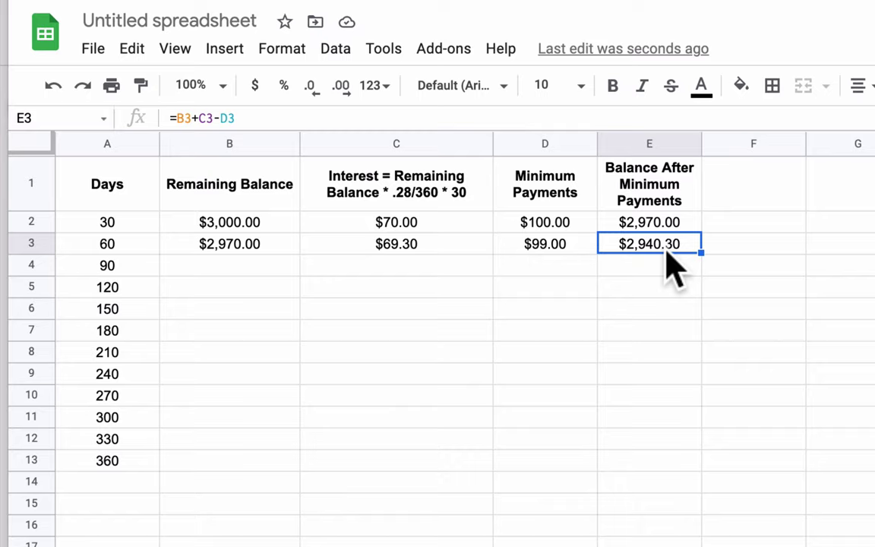
Fill the formulas in B3:E3 down through row 13 to complete the schedule to 360 days.
click(249, 247)
drag(249, 247, 630, 251)
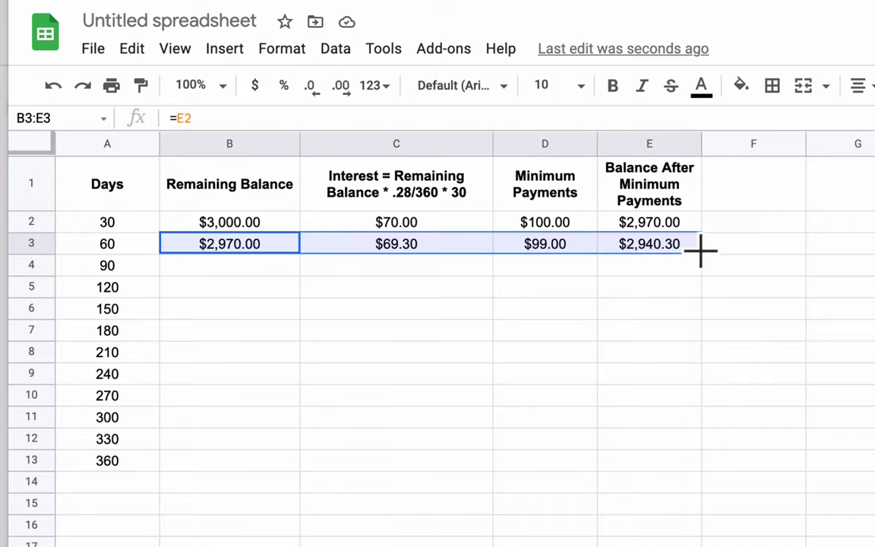
drag(700, 251, 700, 252)
drag(668, 421, 668, 461)
Bold the final ending balance in E13 and the starting balance in B2.
click(666, 460)
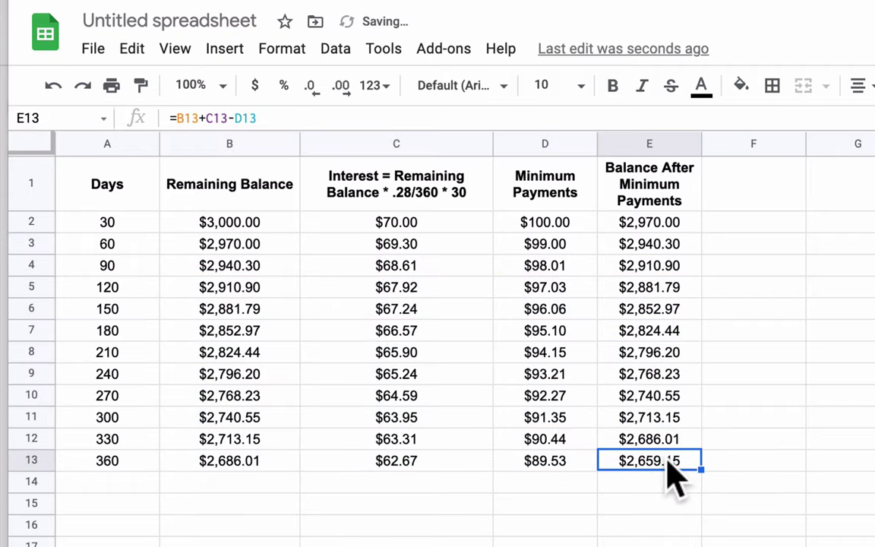
key(ctrl+b)
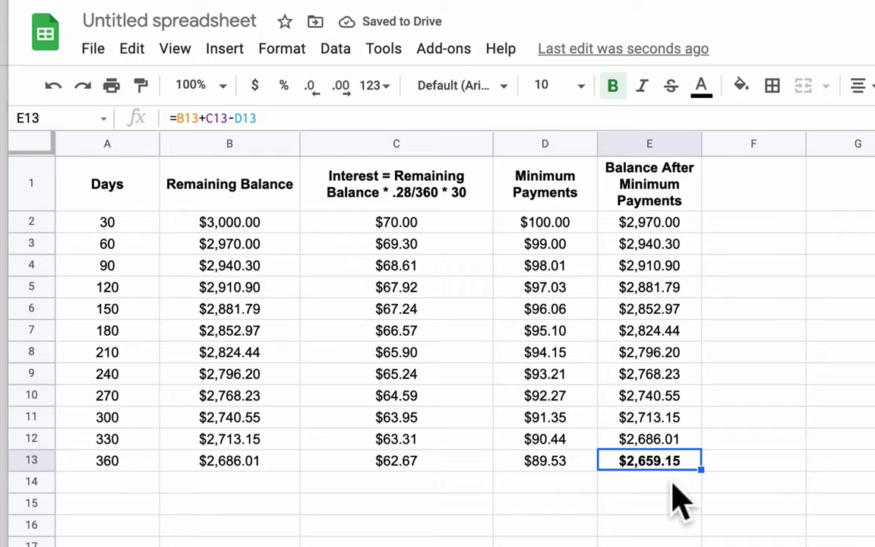
click(251, 228)
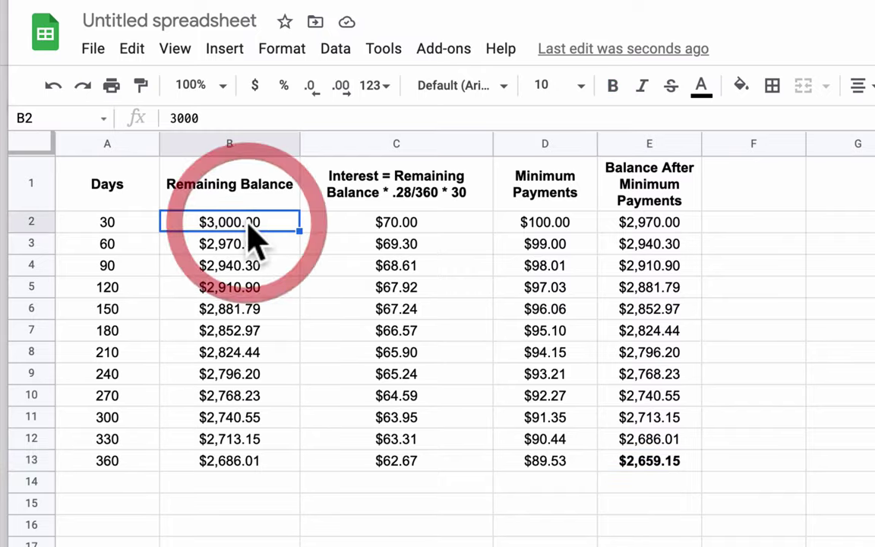
key(ctrl+b)
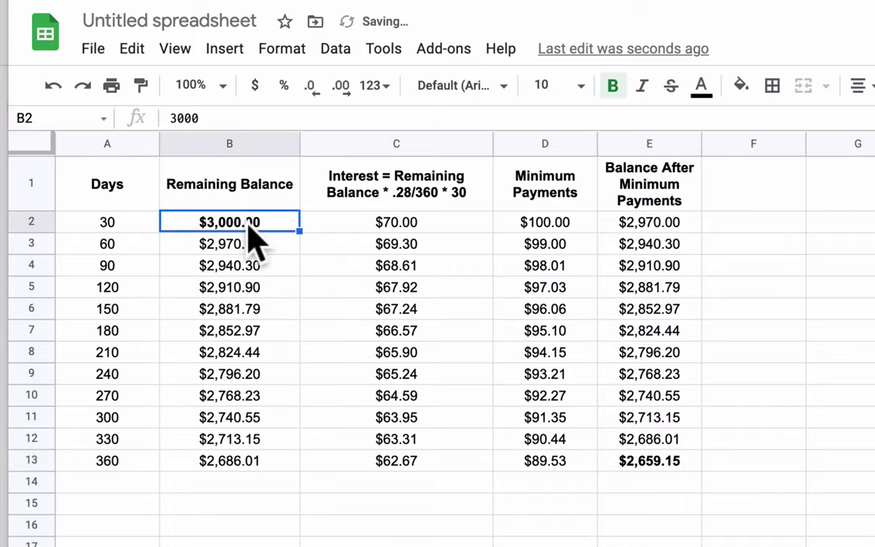
click(647, 469)
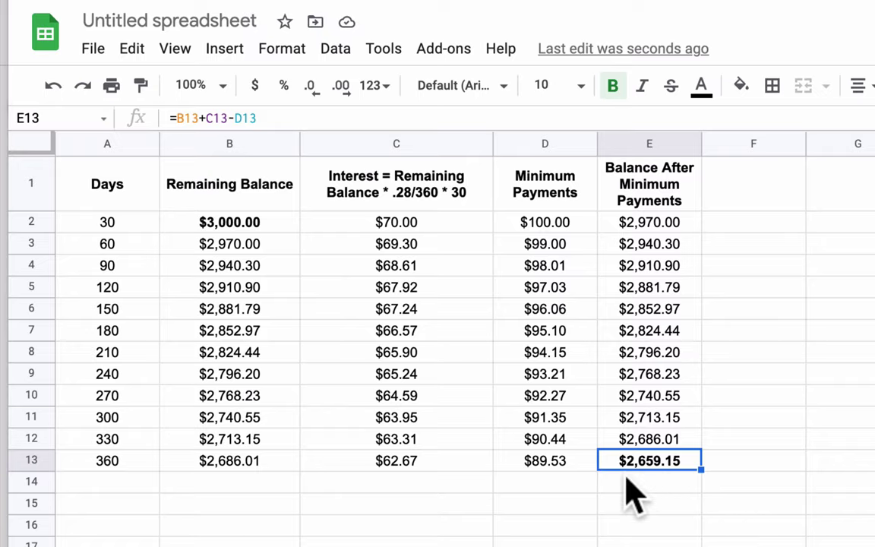
Total the interest column in C14 with =sum(C2:C13) and make the total bold.
click(450, 483)
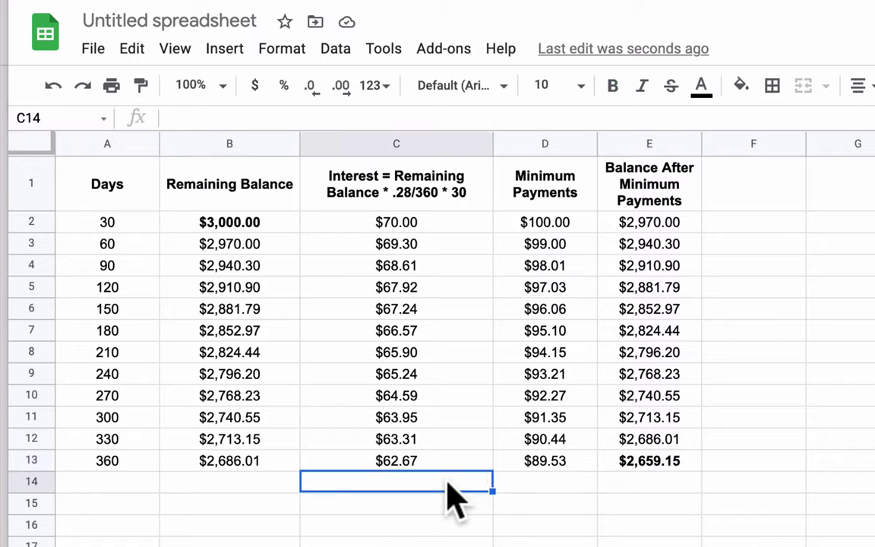
text(=sum)
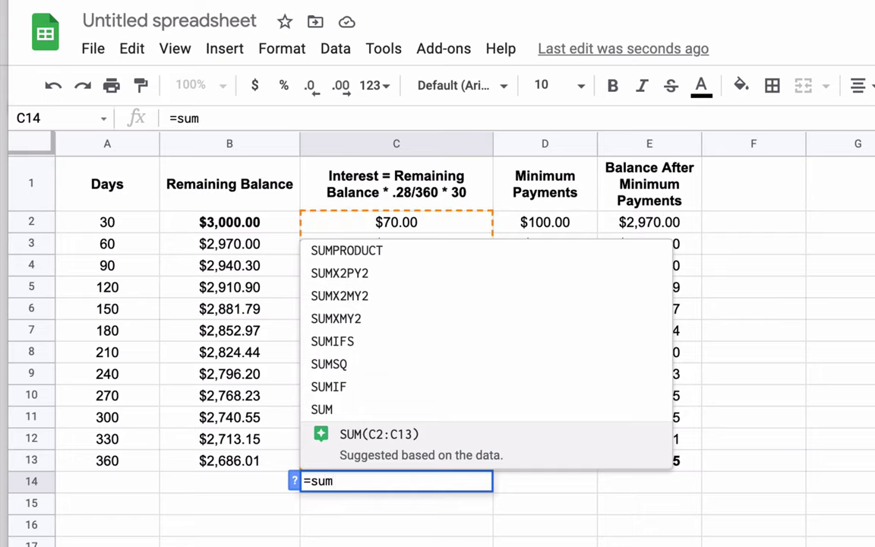
text(()
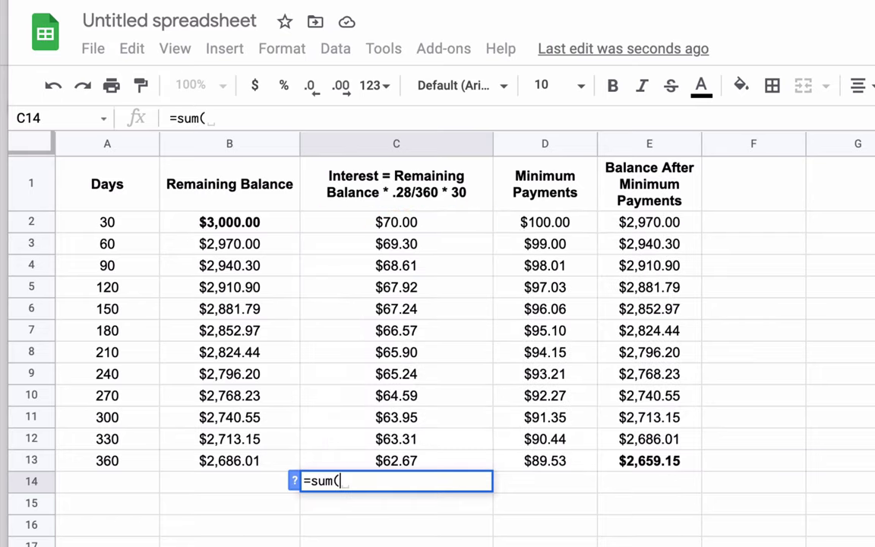
key(Up)
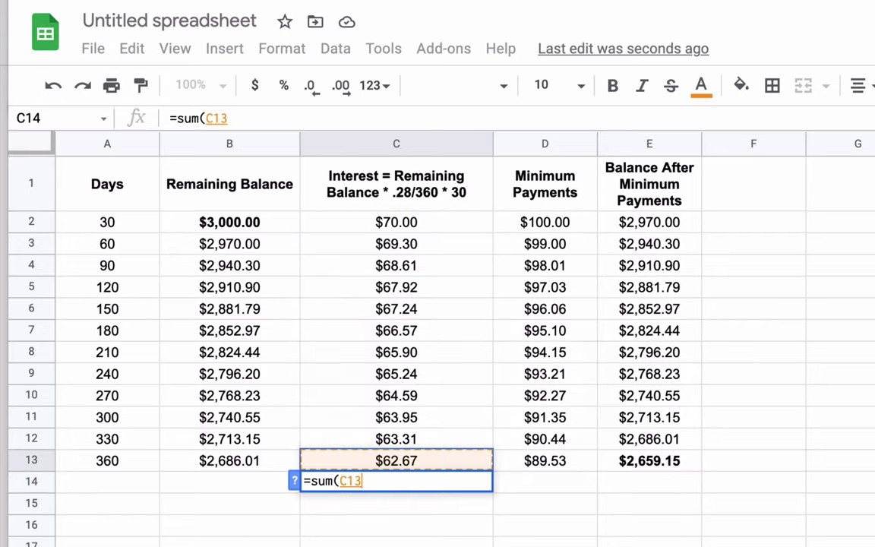
key(shift+Up)
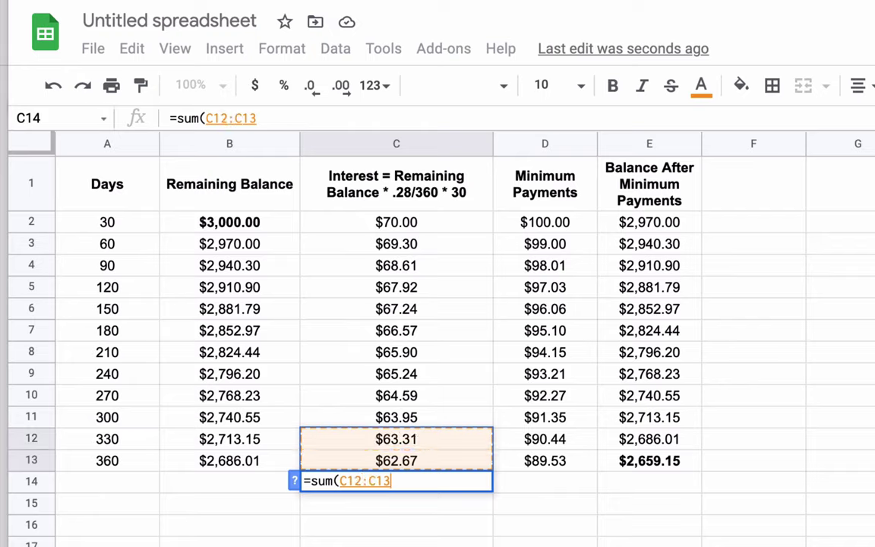
key(shift+Up)
key(shift+Up)
key(shift+Up)
key(shift+Up)
key(shift+Up)
key(shift+Up)
key(shift+Up)
key(shift+Up)
key(shift+Up)
key(shift+Up)
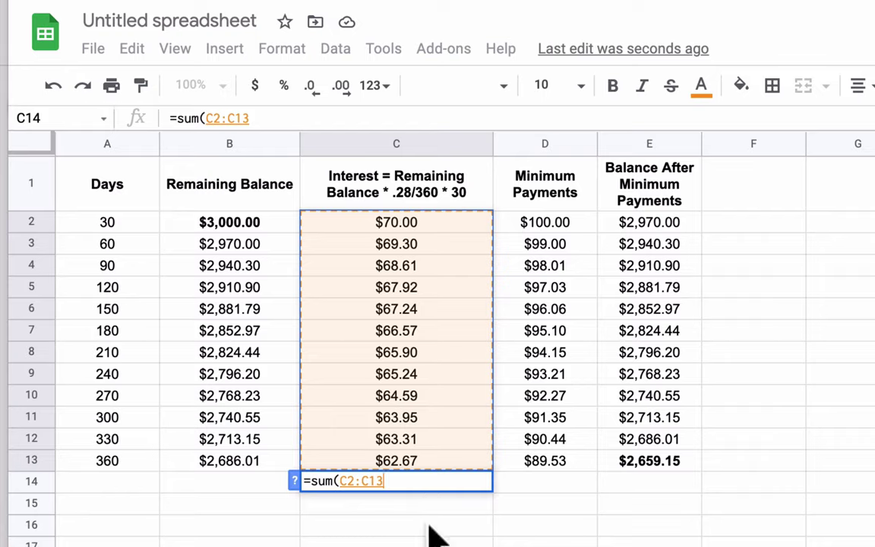
text())
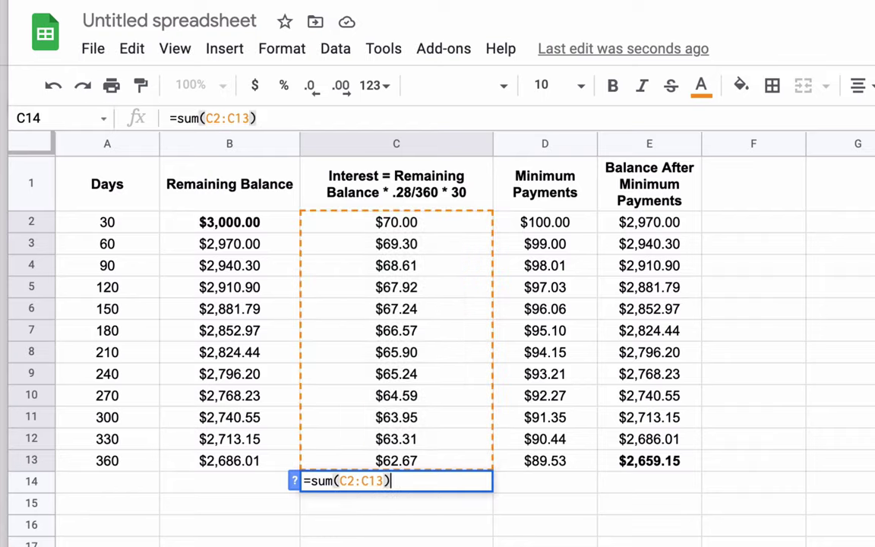
key(Return)
click(387, 481)
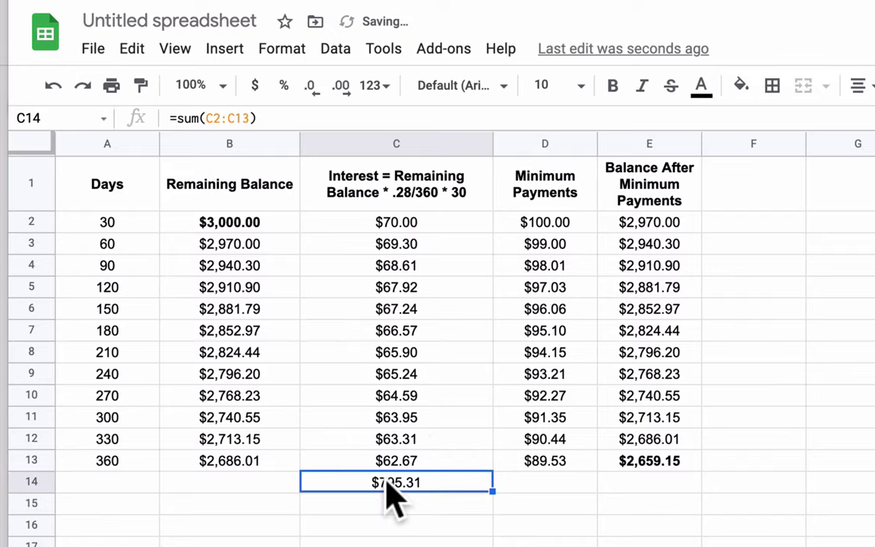
key(ctrl+b)
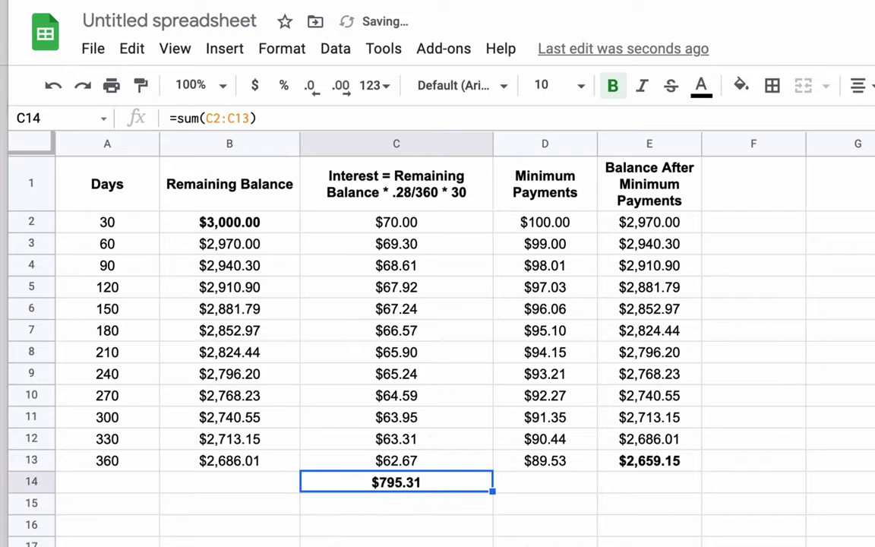
Total the minimum payments in D14 with =sum(D2:D13) and make the total bold.
click(550, 481)
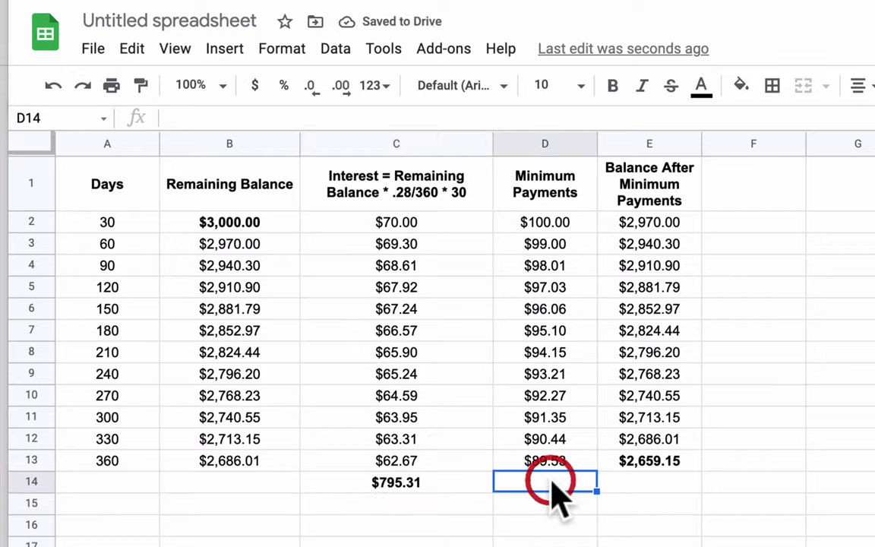
text(=sum)
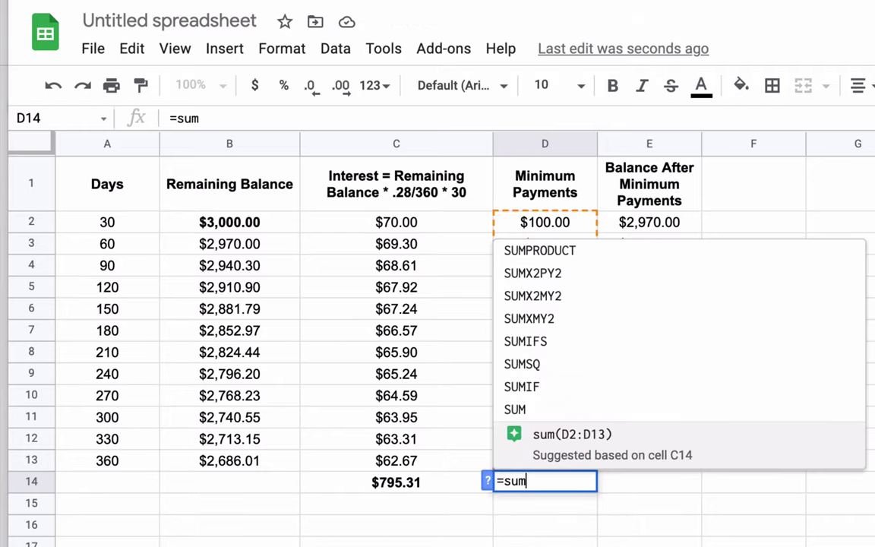
text(()
key(Up)
key(shift+Up)
key(shift+Up)
key(shift+Up)
key(shift+Up)
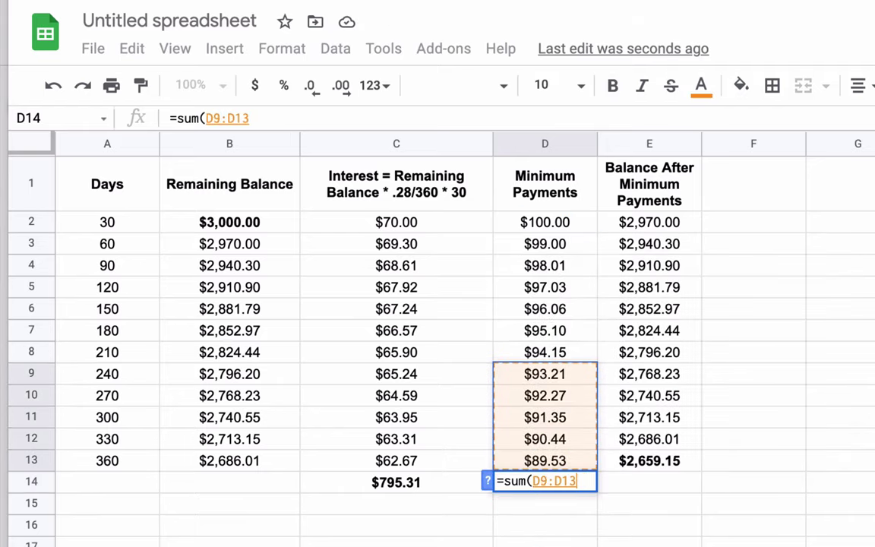
key(shift+Up)
key(shift+Up)
key(shift+Up)
key(shift+Up)
key(shift+Up)
key(shift+Up)
key(shift+Up)
key(Return)
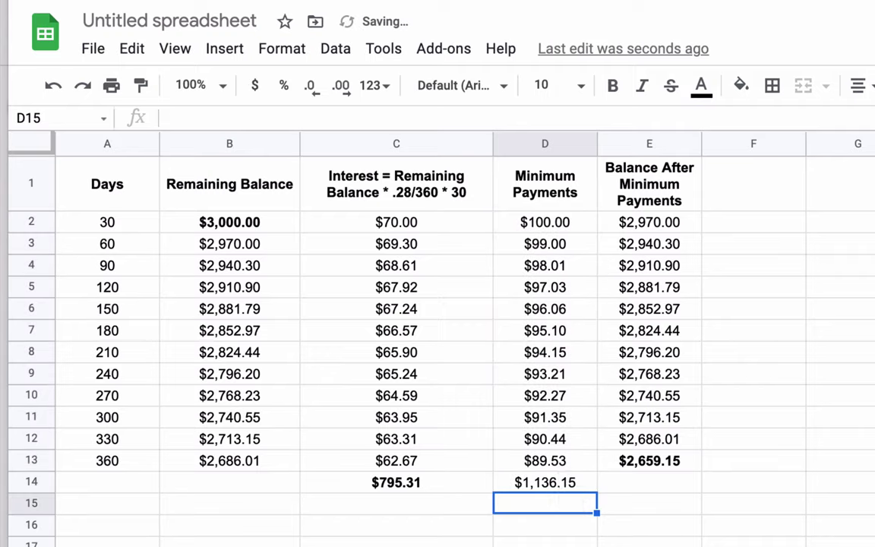
click(560, 481)
key(ctrl+b)
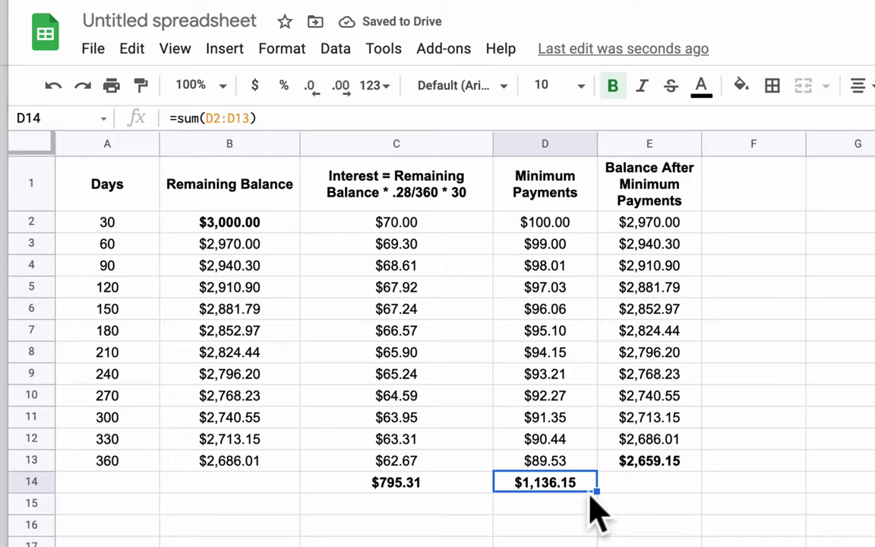
Review the final balance in E13 and compare the total interest in C14 with the total minimum payments in D14.
click(638, 468)
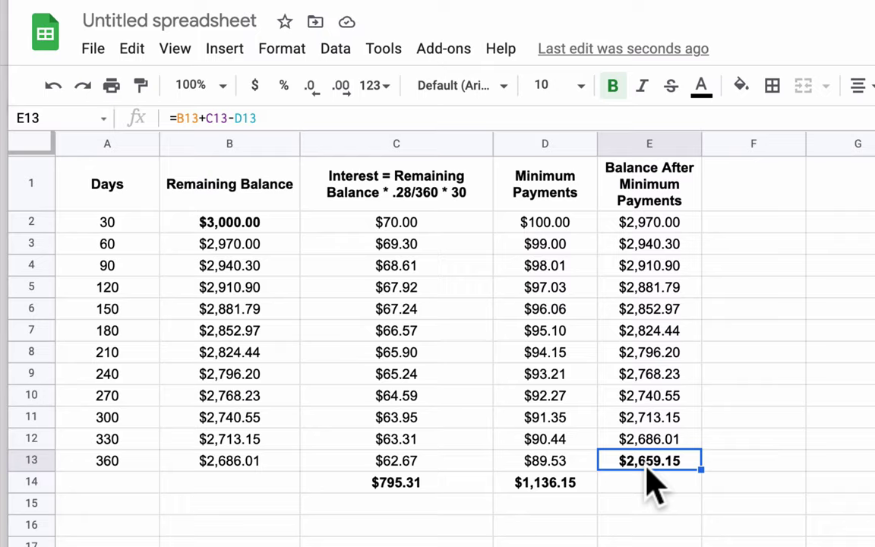
click(414, 484)
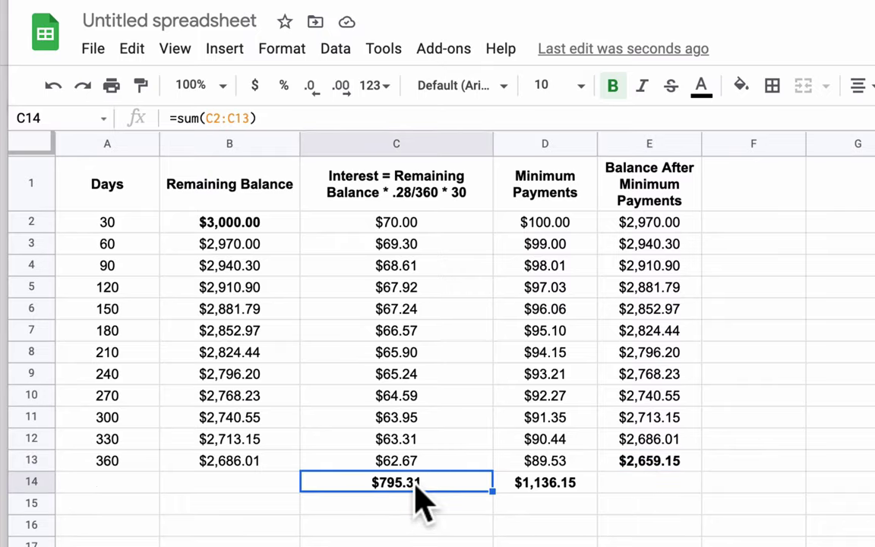
click(531, 490)
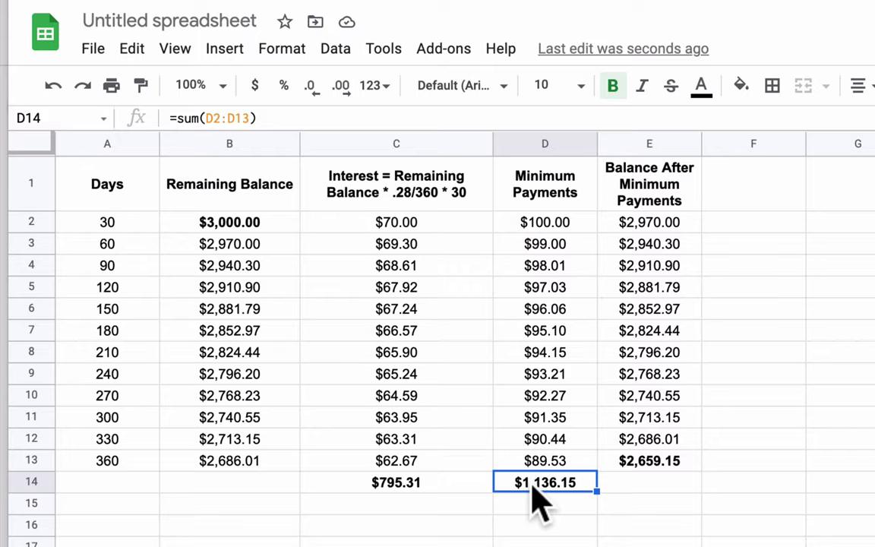
click(358, 480)
click(557, 483)
click(447, 486)
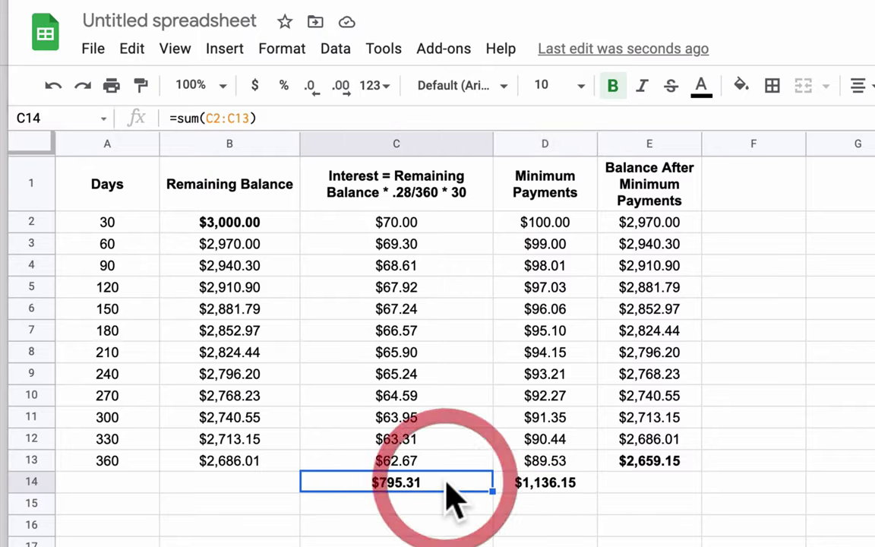
click(534, 486)
Calculate total interest minus total minimum payments in F14 with =C14-D14 and make the result bold.
click(729, 481)
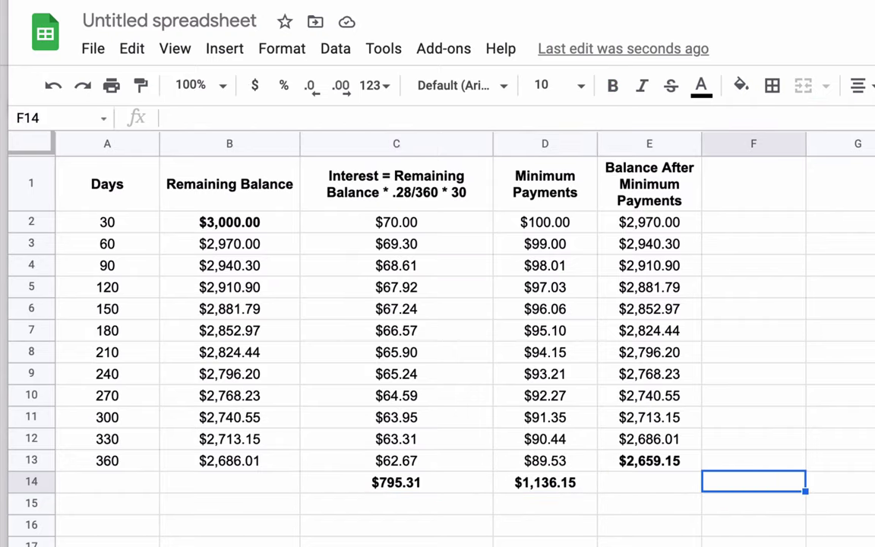
text(=)
click(544, 482)
click(395, 482)
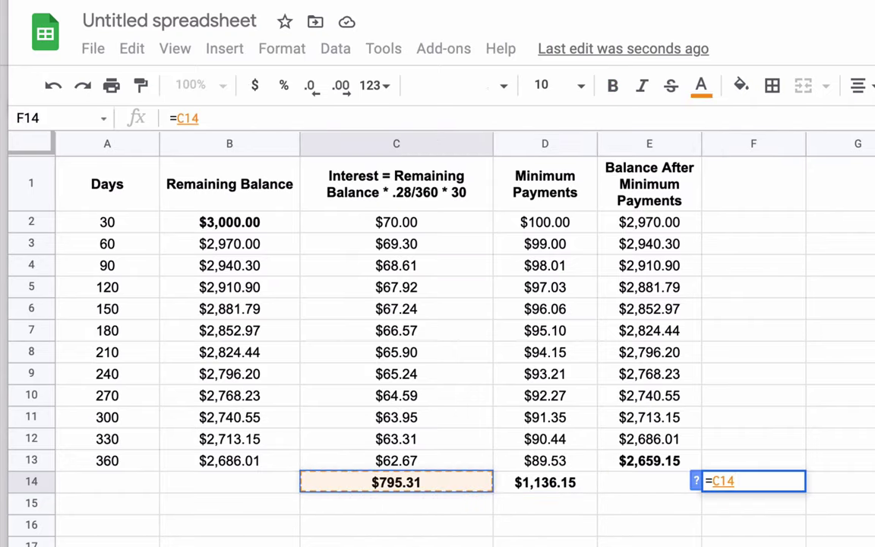
text(-)
key(Left)
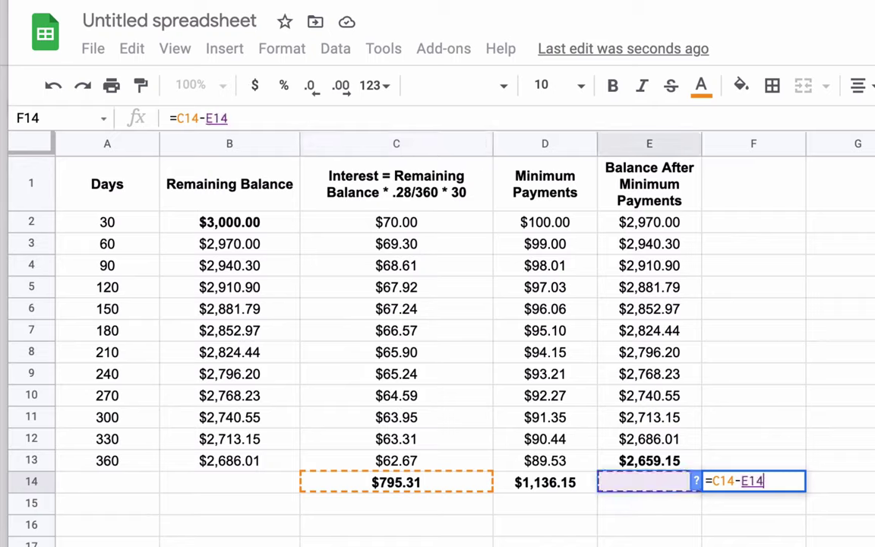
key(Left)
key(Return)
click(753, 482)
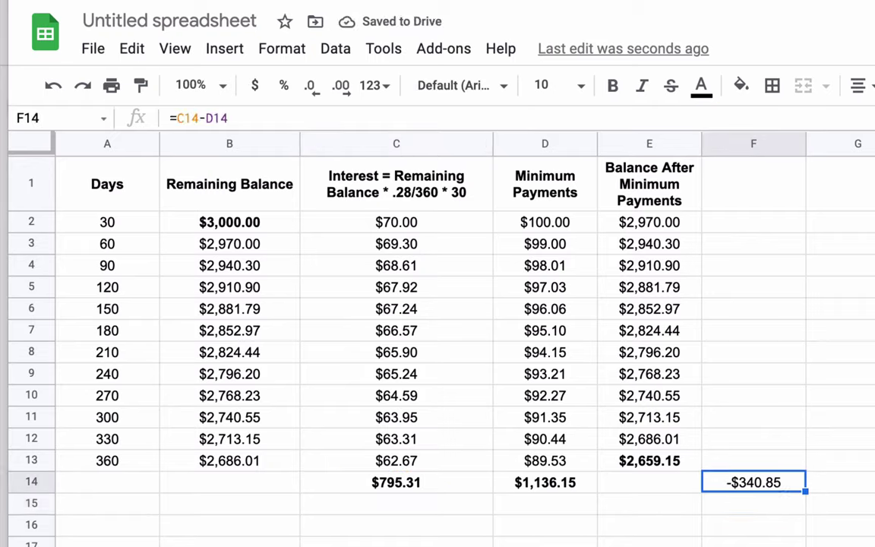
key(ctrl+b)
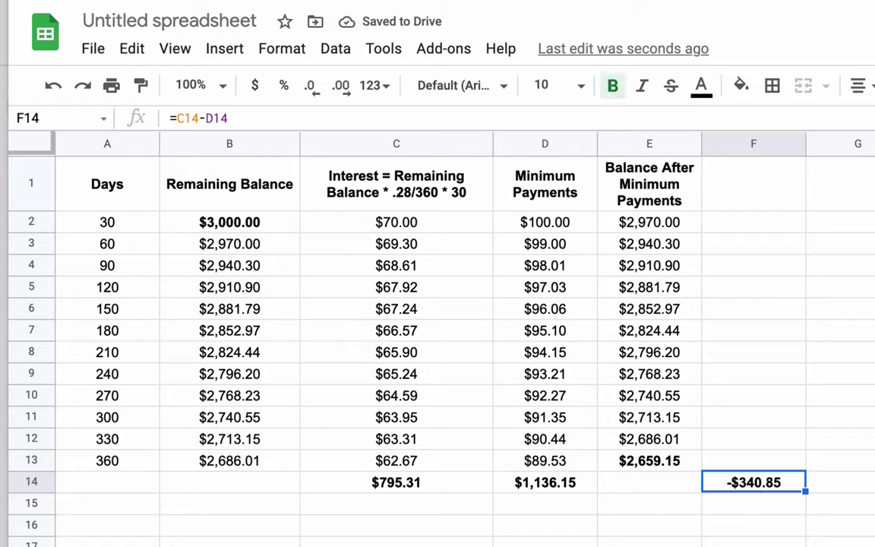
key(Left)
key(Left)
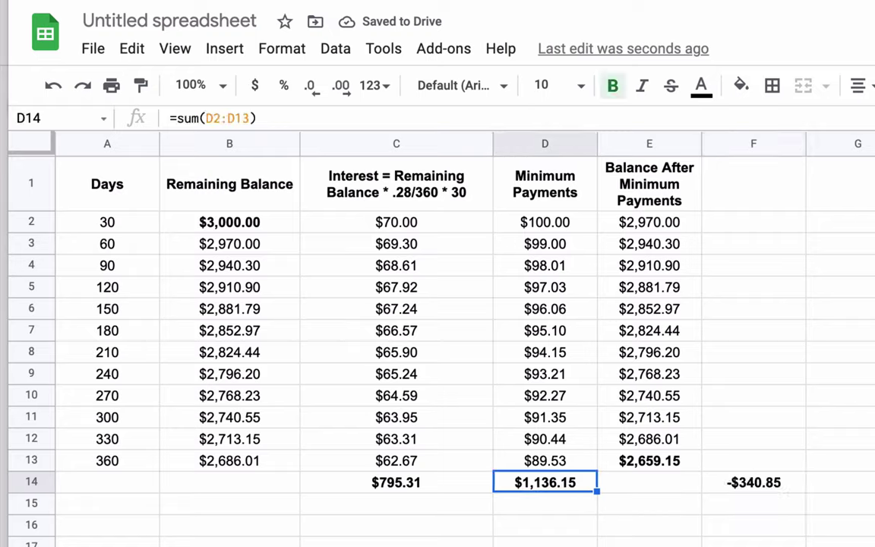